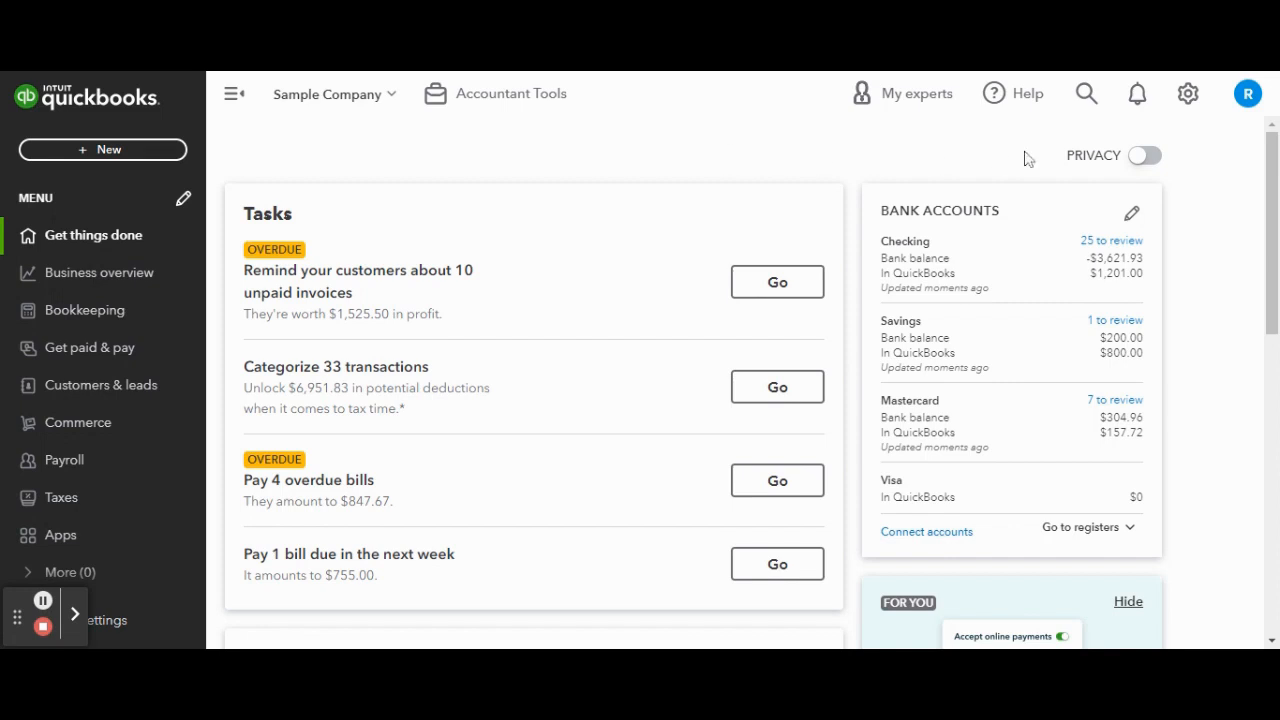
Step: Open the company's account settings and enter Sterling Café as the company name
left_click(1188, 100)
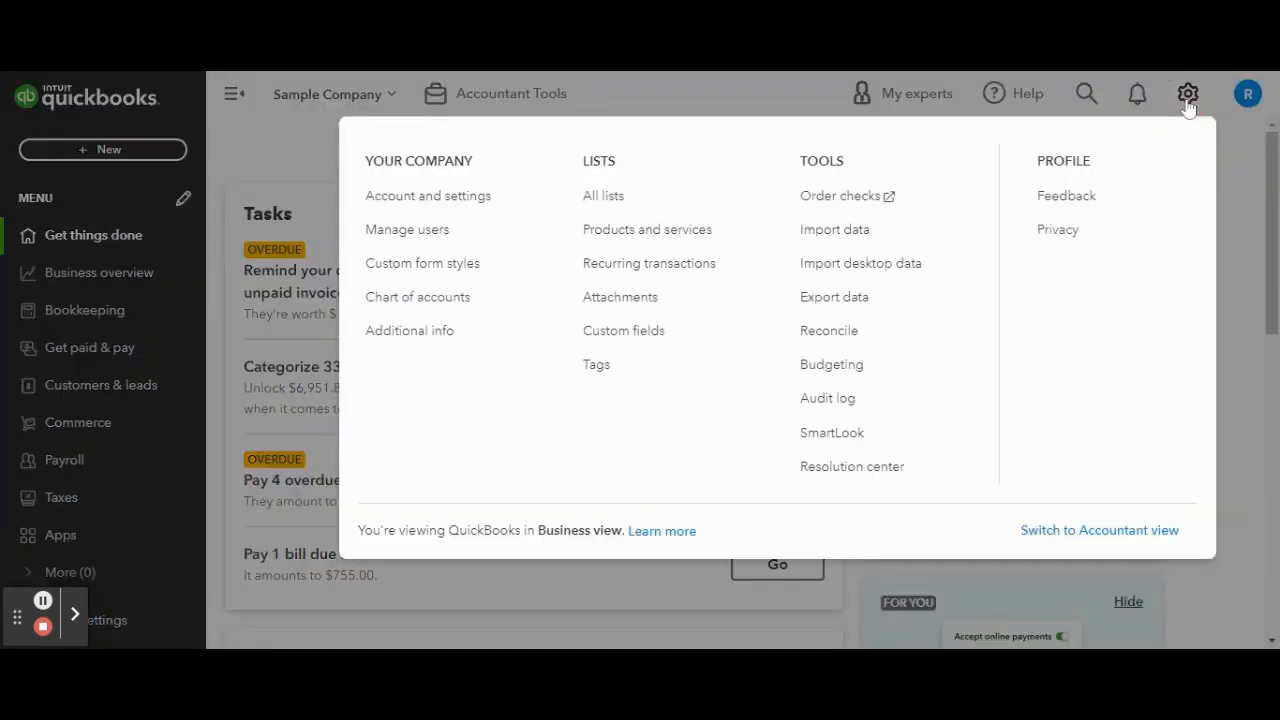
left_click(467, 195)
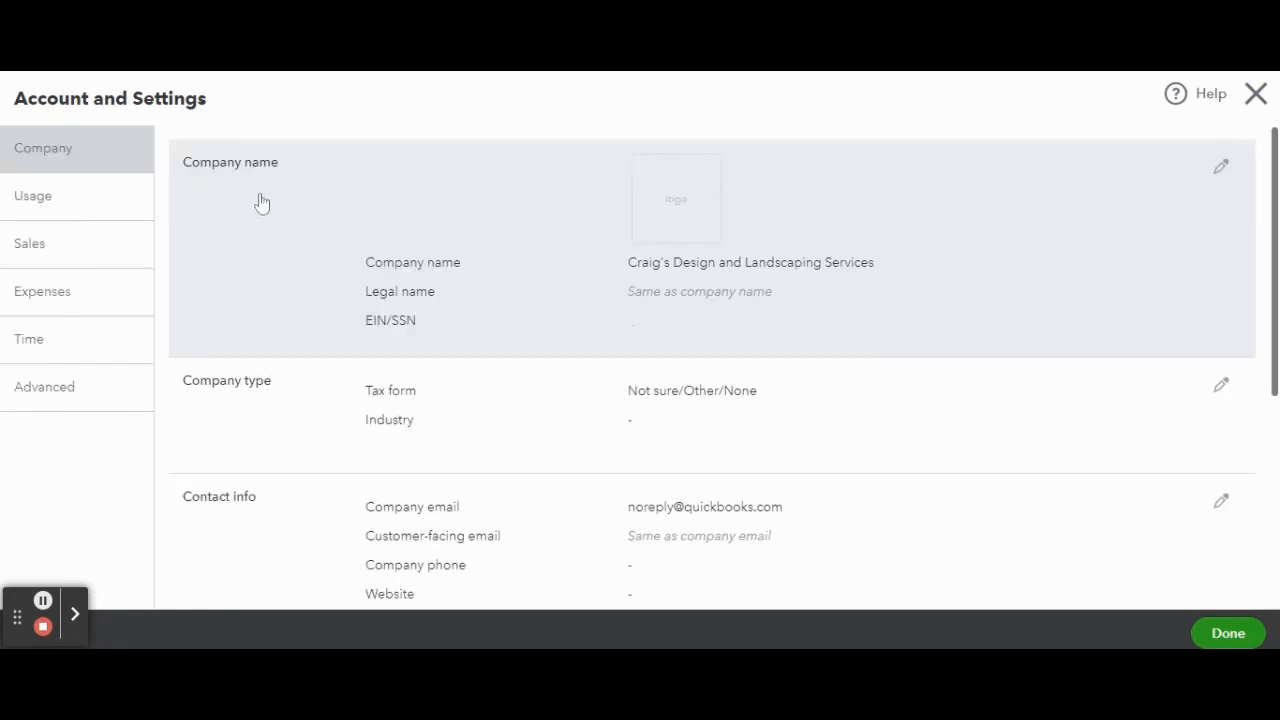
left_click(1219, 167)
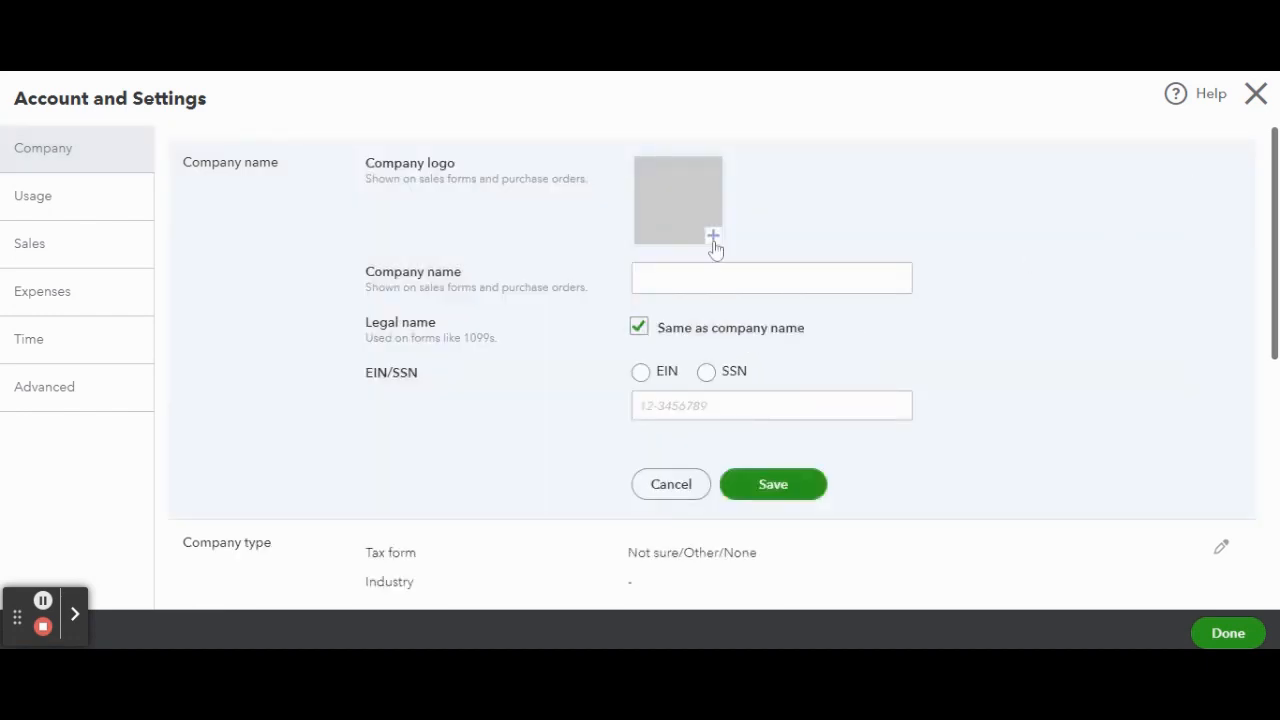
left_click(700, 279)
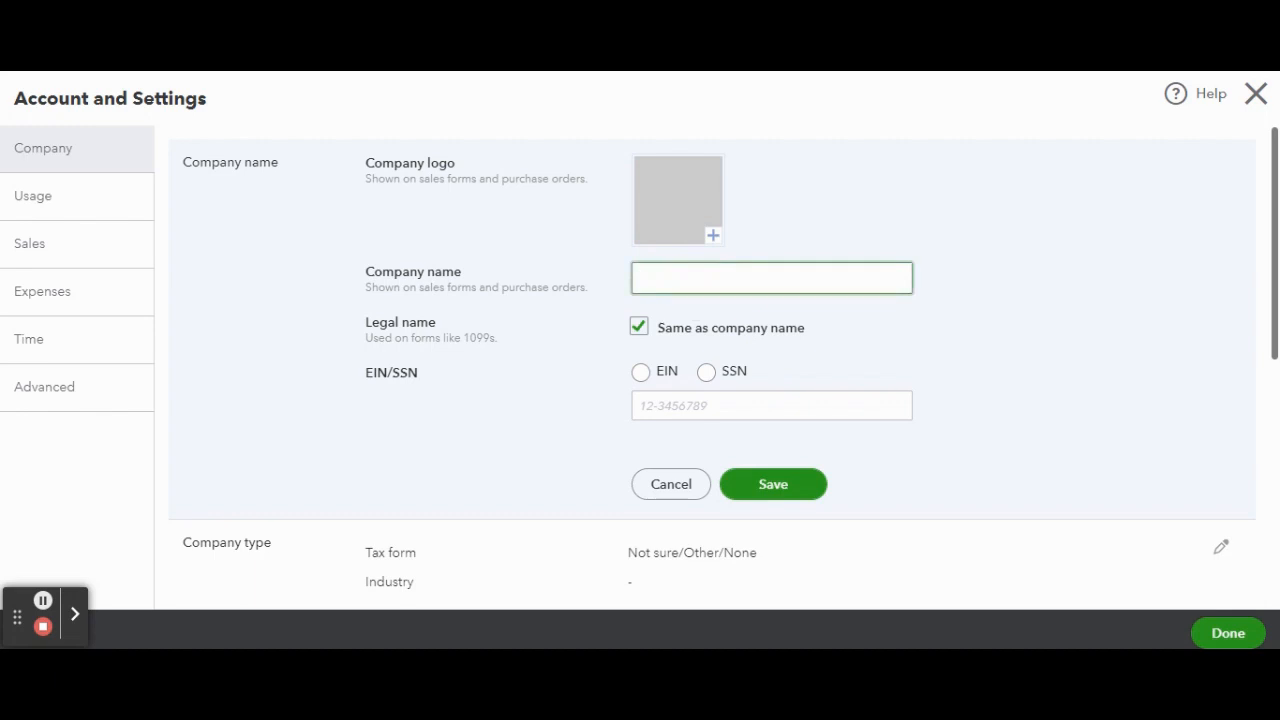
type("Sterling Cafe")
double_click(704, 278)
type("Café")
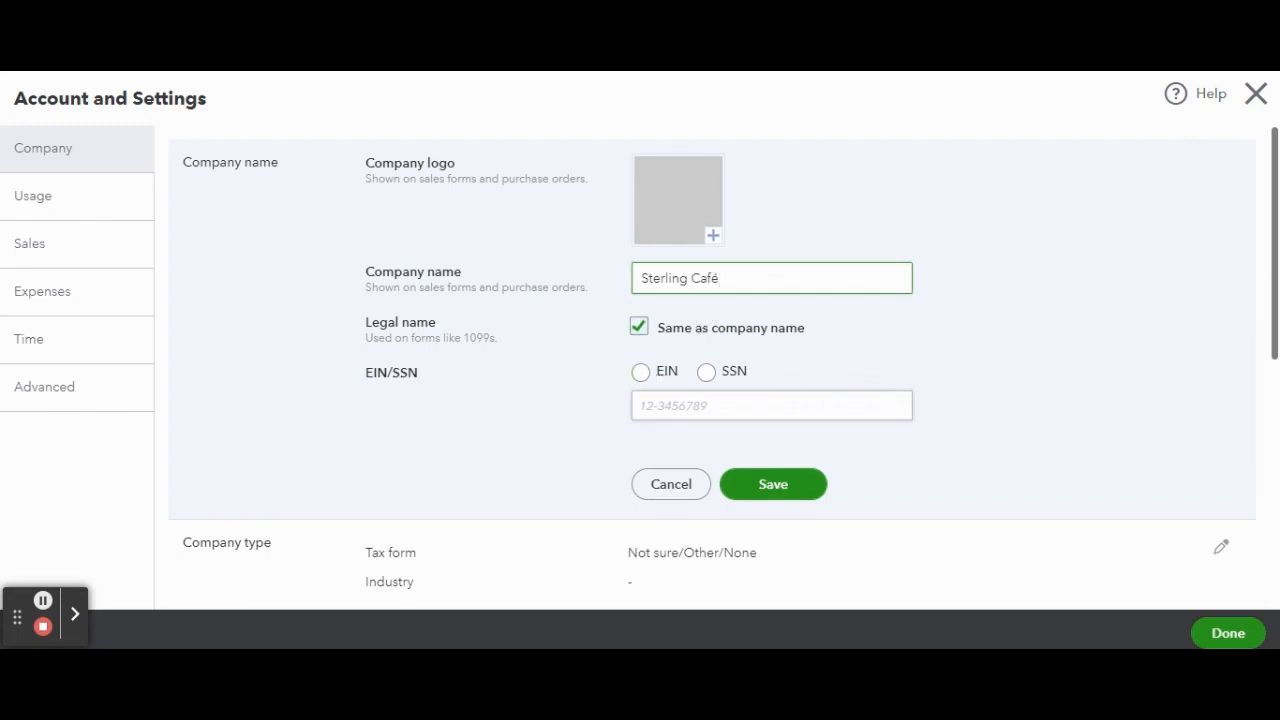
Step: Choose EIN as the tax ID type, enter the company's EIN and save the company name section
left_click(648, 373)
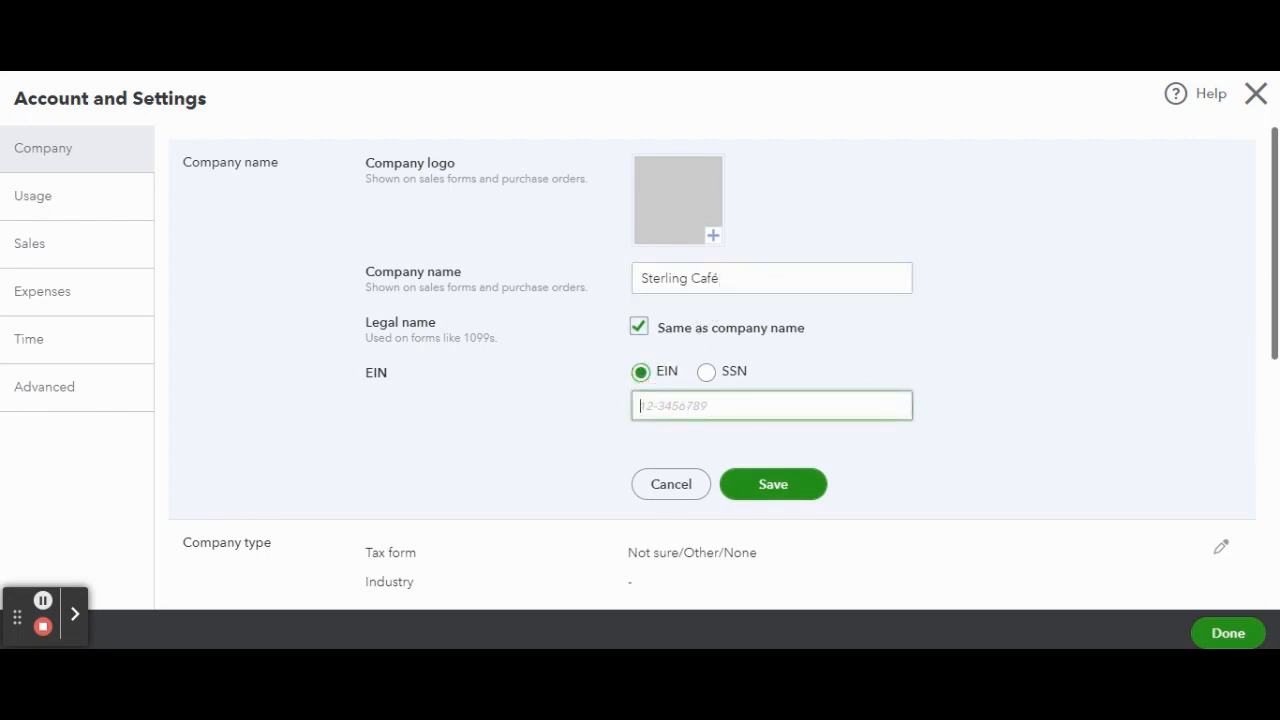
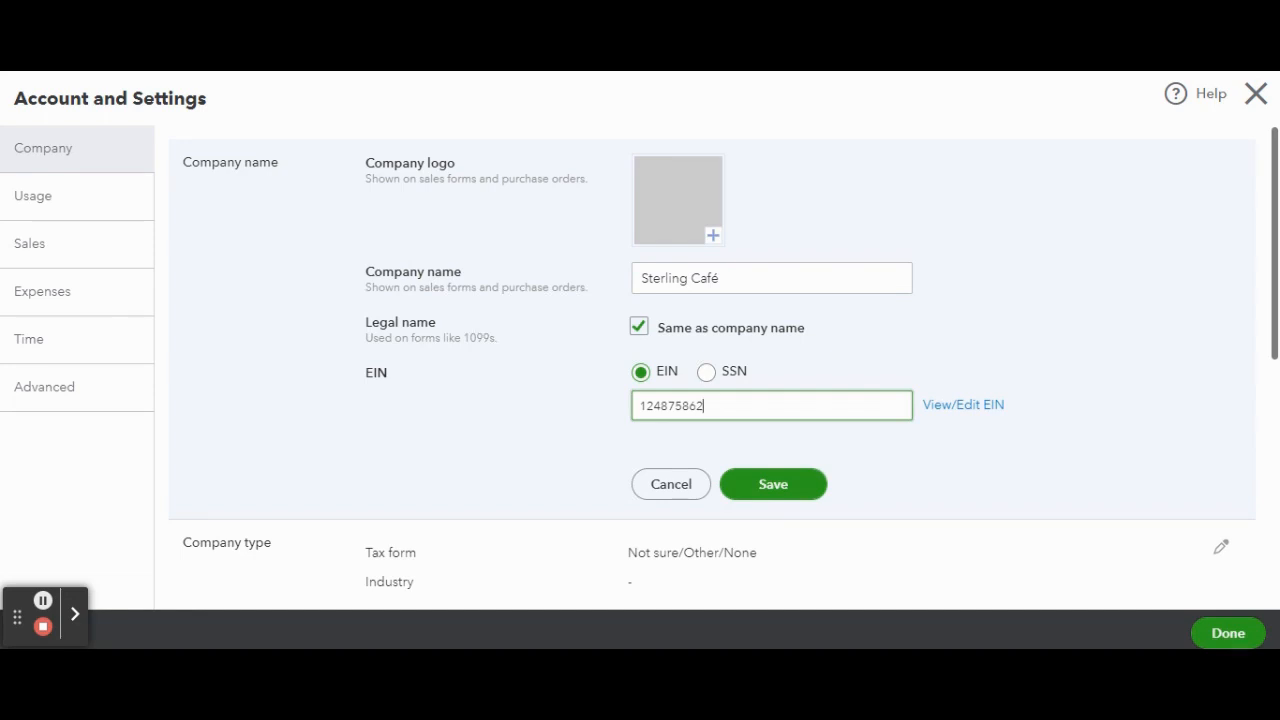
left_click(750, 488)
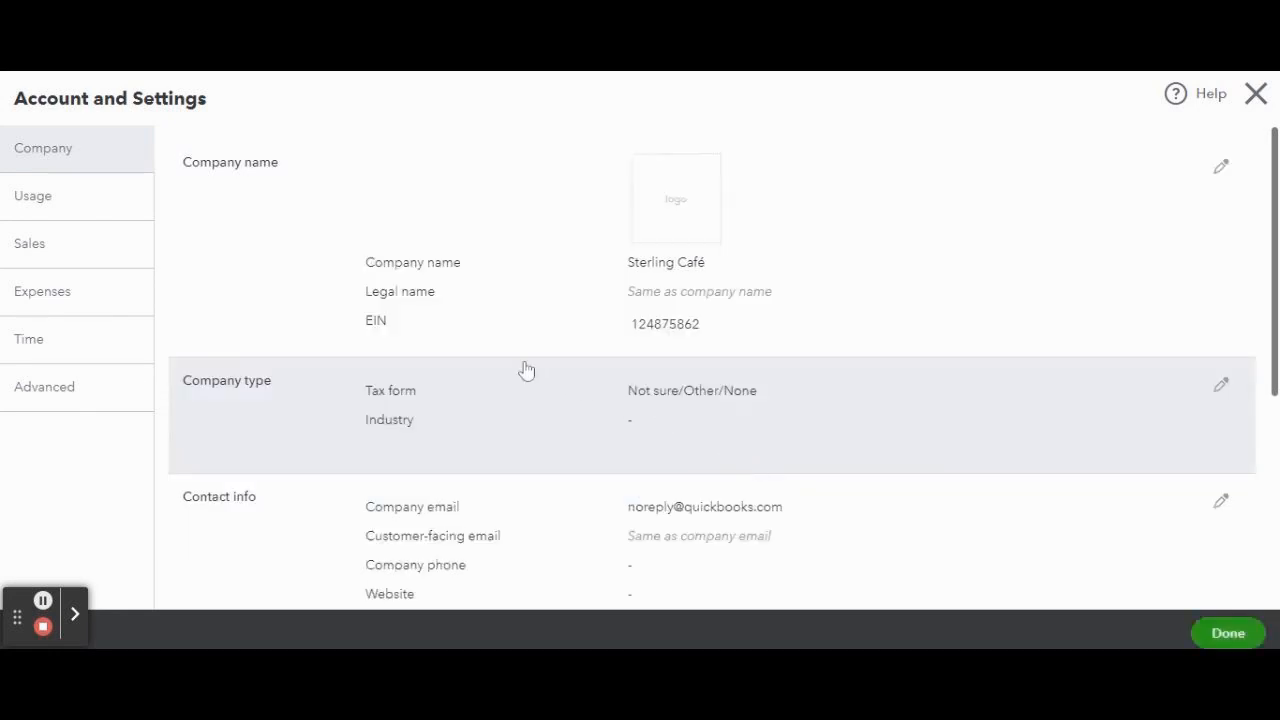
Step: Search industries for "rest", set the company type's industry to Full-service restaurants and save it
scroll(566, 366, "down", 1)
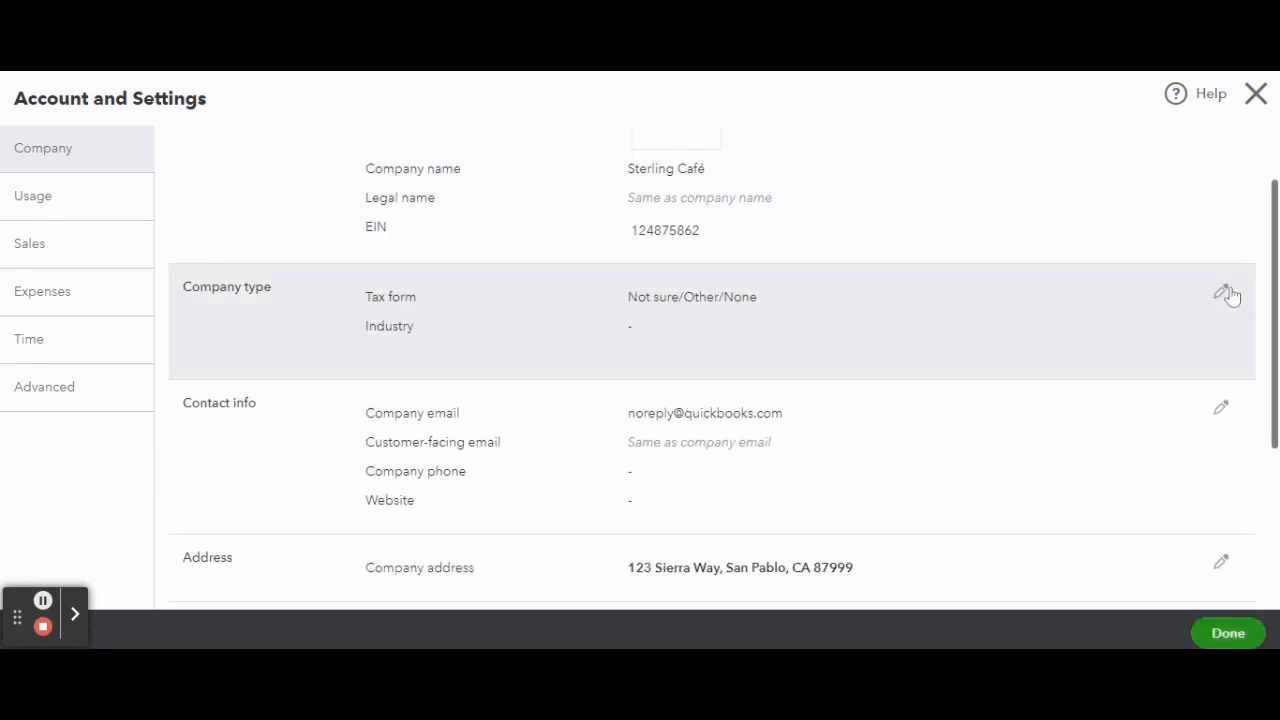
left_click(1221, 291)
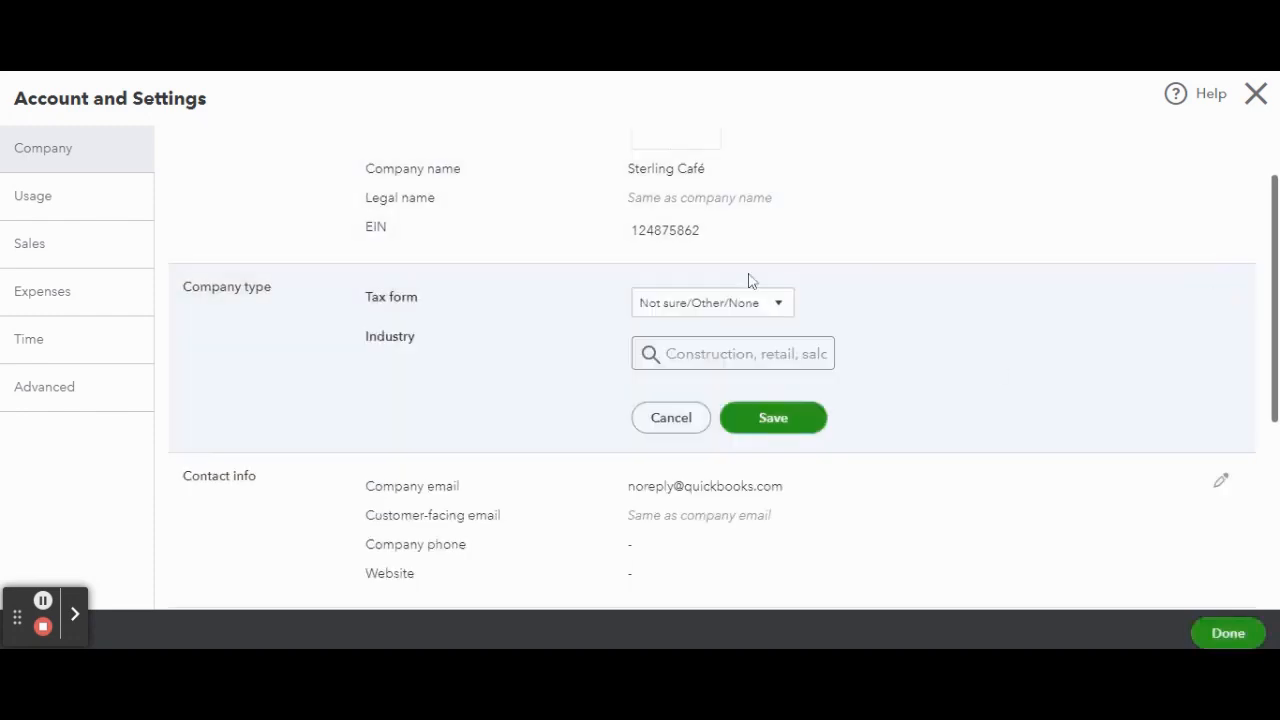
left_click(737, 318)
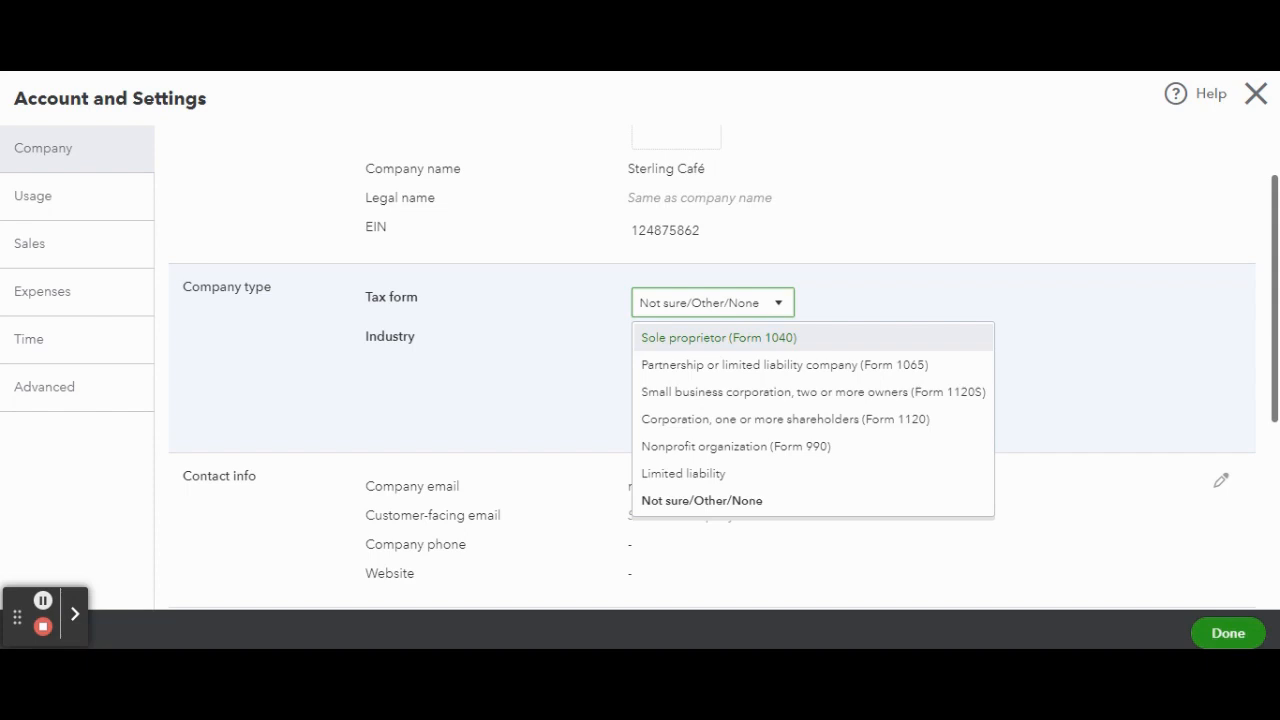
left_click(899, 289)
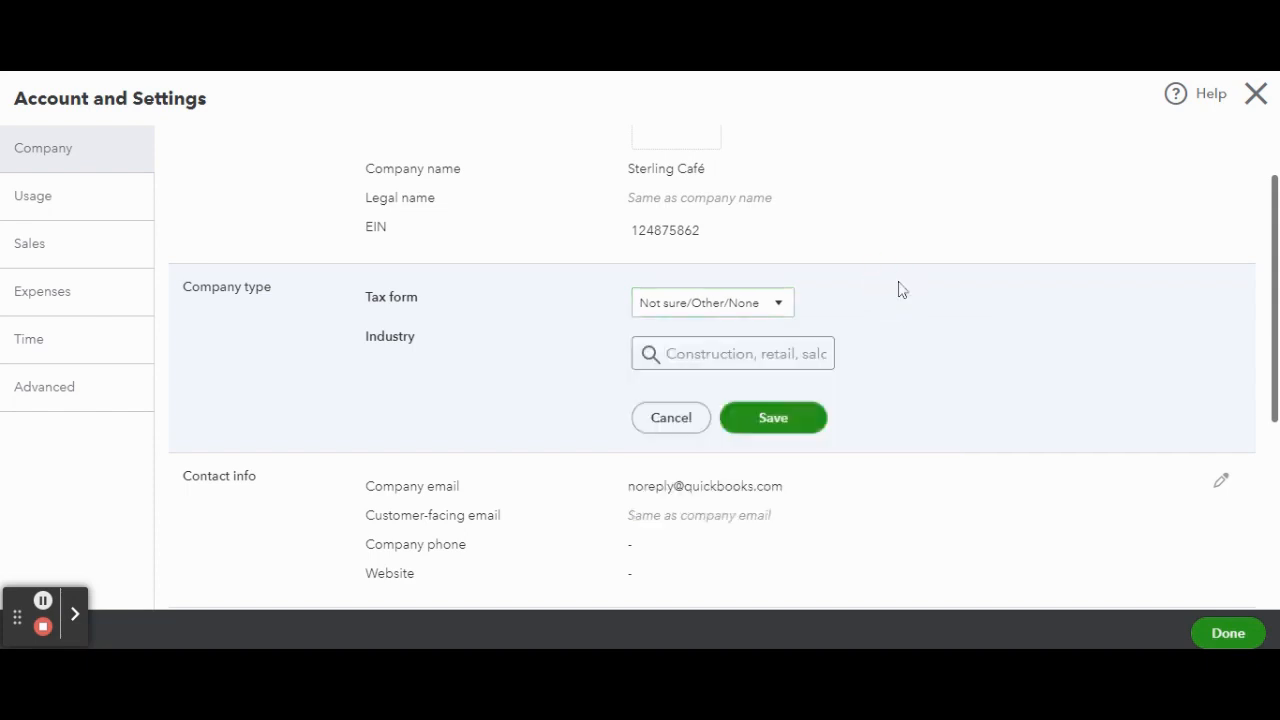
scroll(820, 289, "down", 1)
left_click(740, 262)
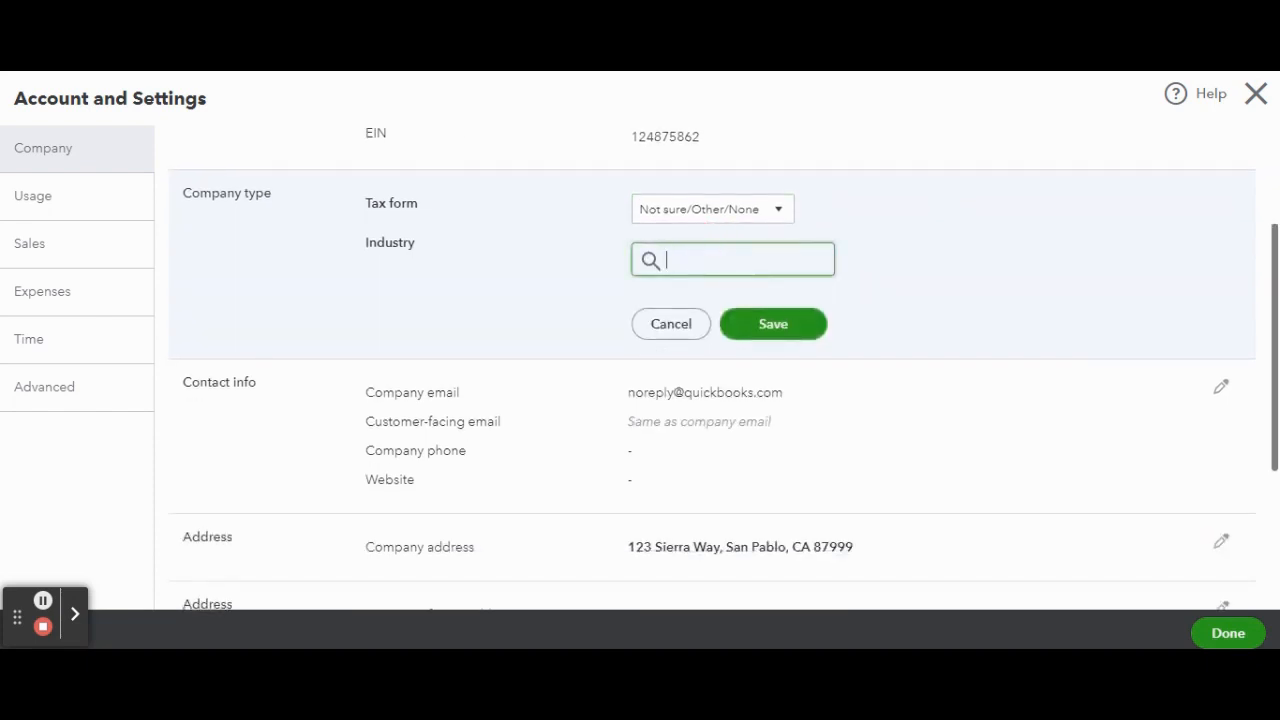
type("rest")
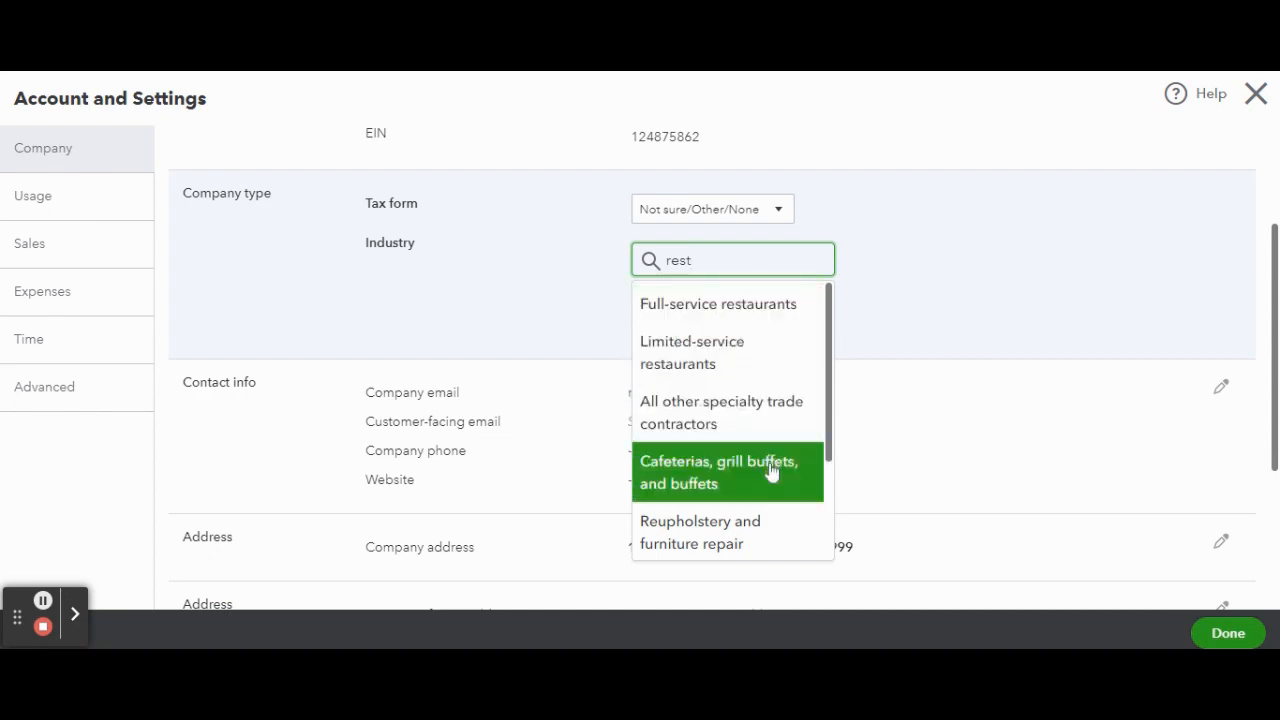
scroll(772, 472, "down", 3)
scroll(772, 472, "up", 3)
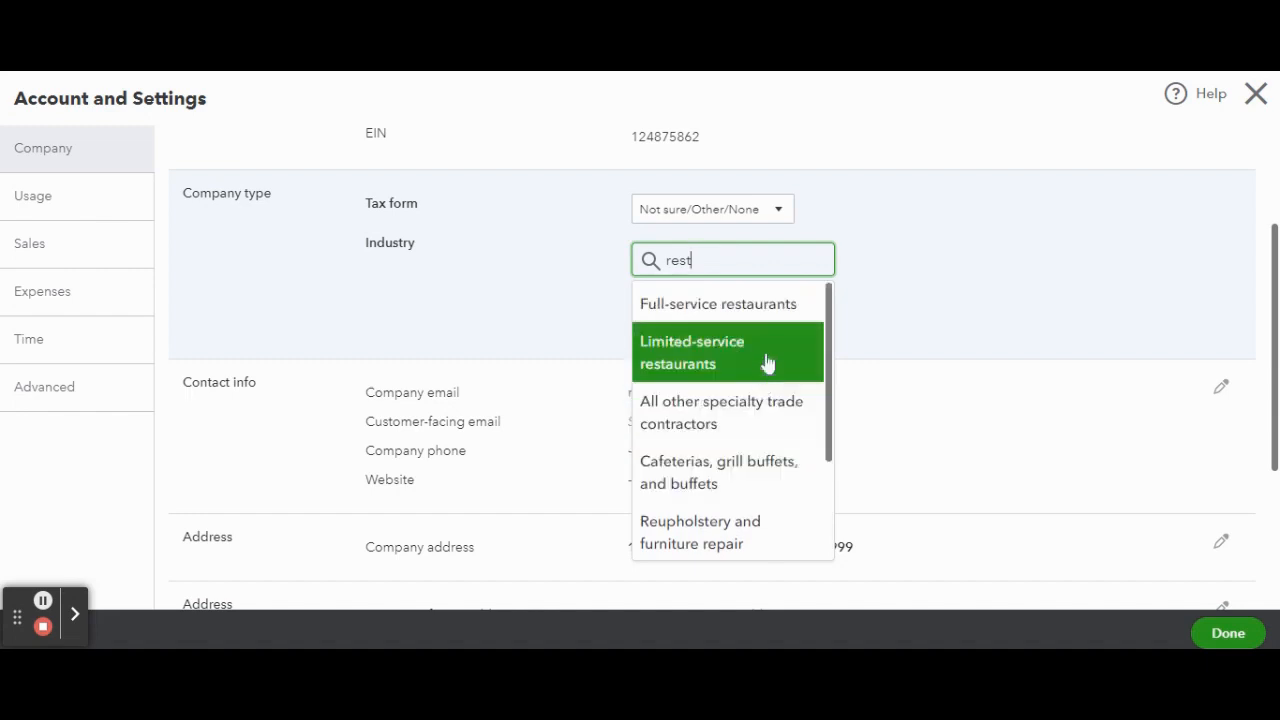
left_click(766, 312)
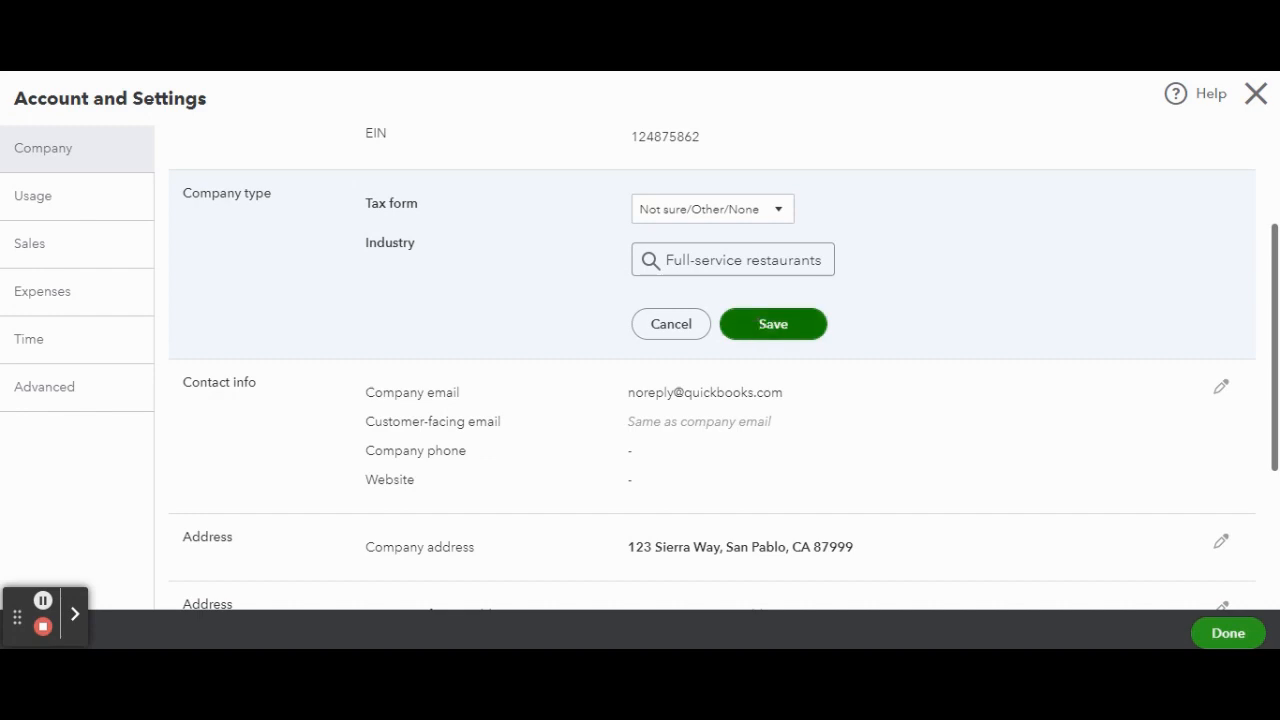
left_click(762, 328)
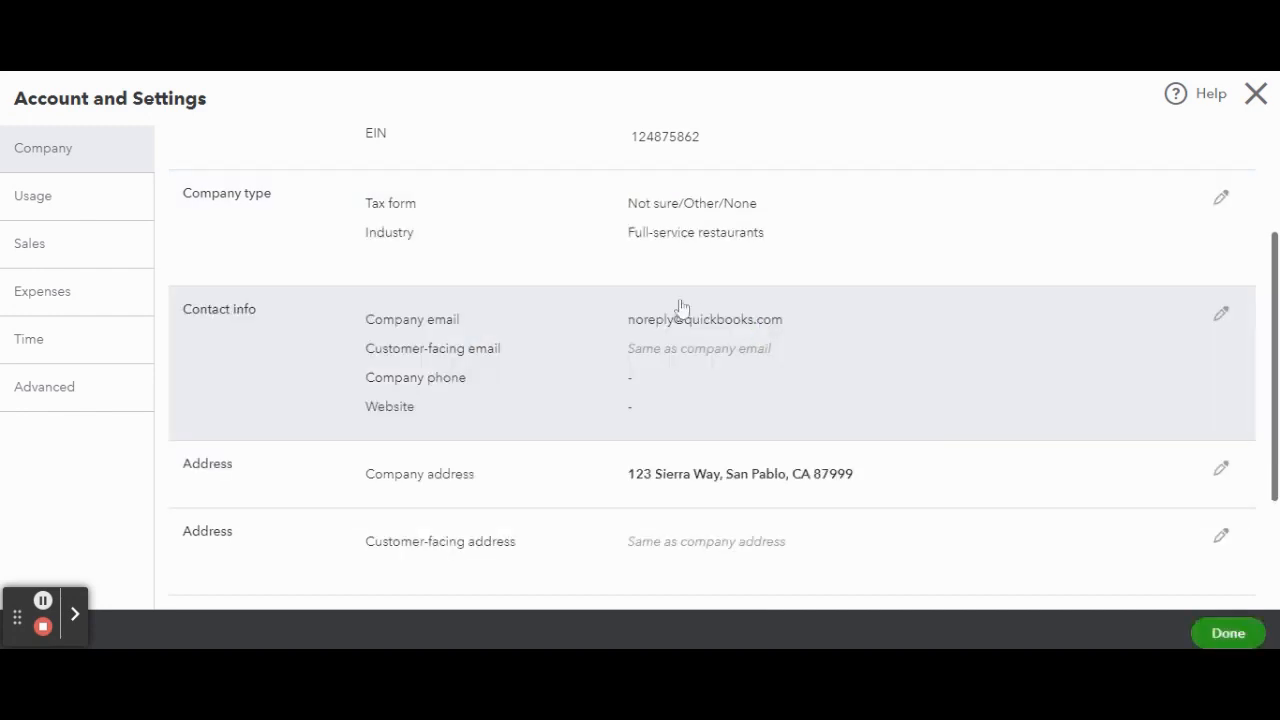
Step: Examine the editable contact info for company email, customer-facing email, phone and website, and leave it without saving
left_click(1221, 315)
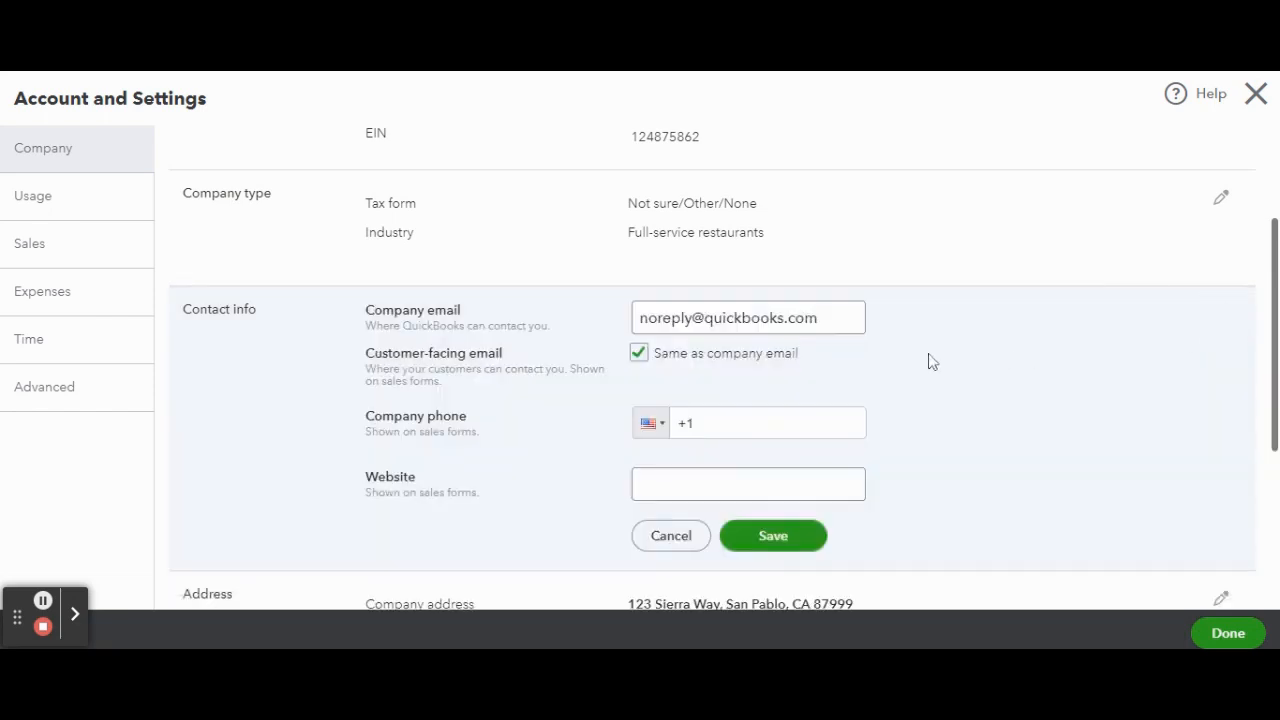
scroll(846, 359, "down", 2)
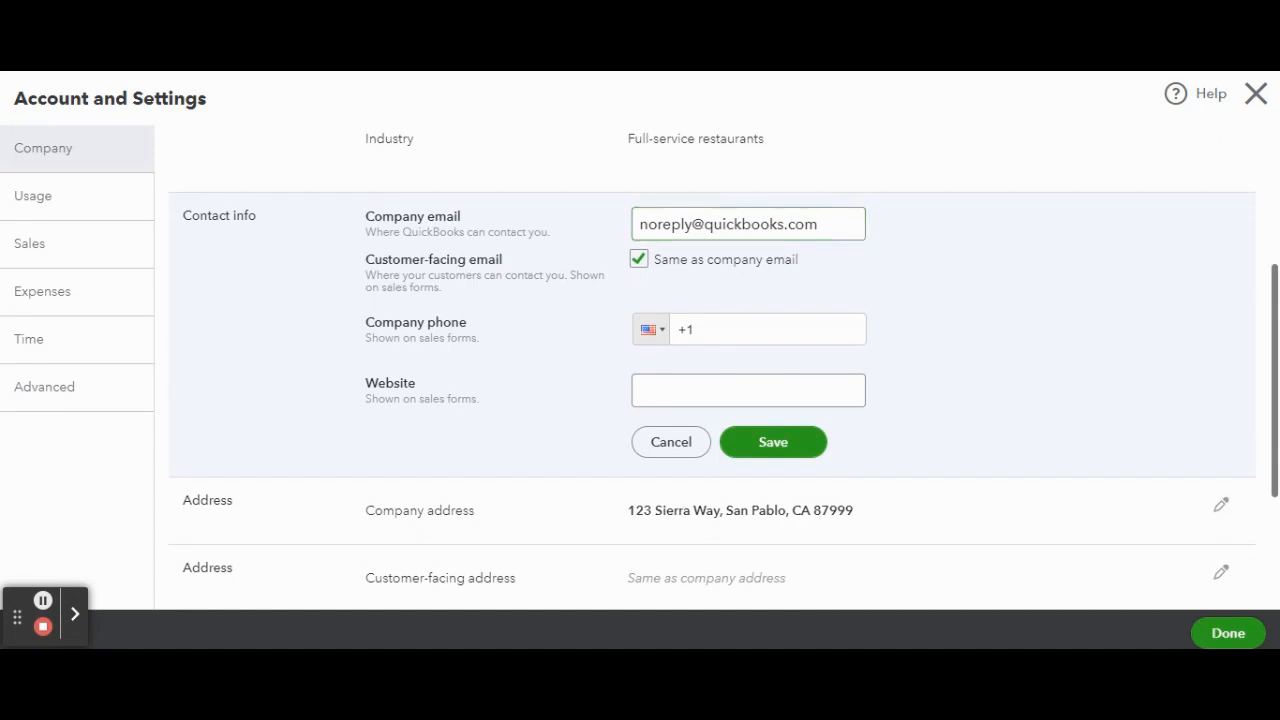
scroll(712, 368, "down", 1)
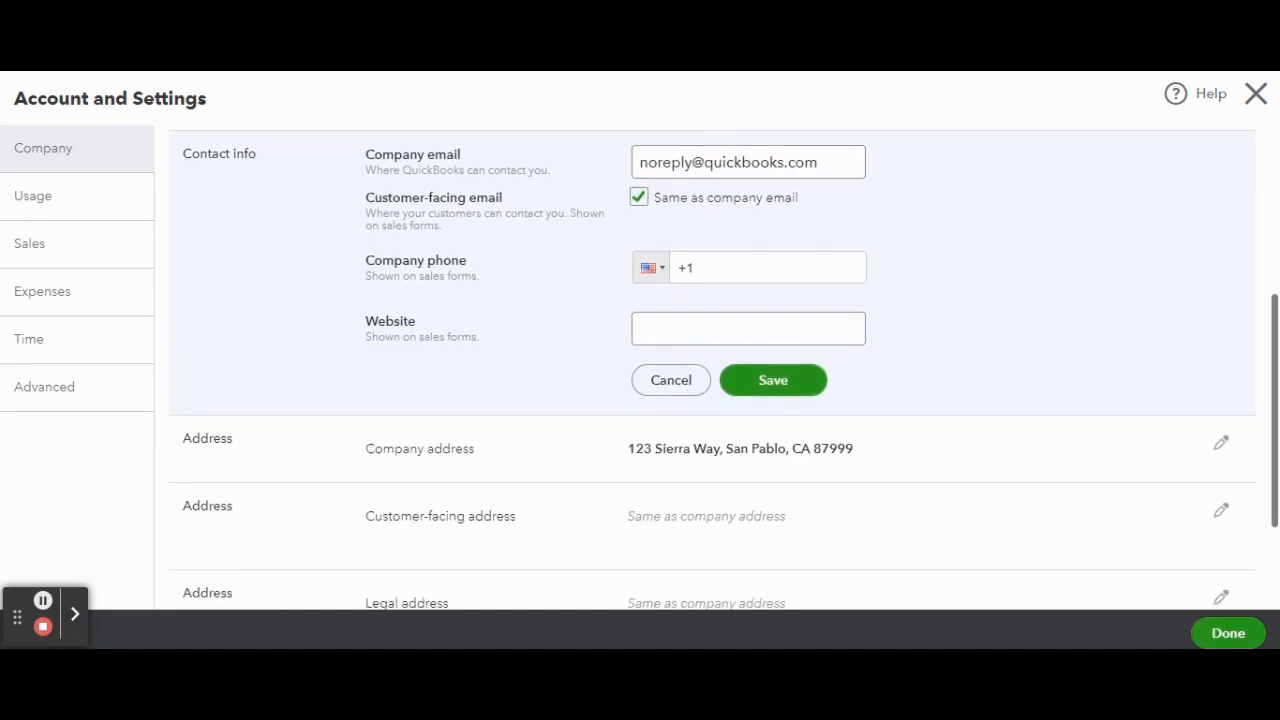
left_click(700, 329)
left_click(668, 383)
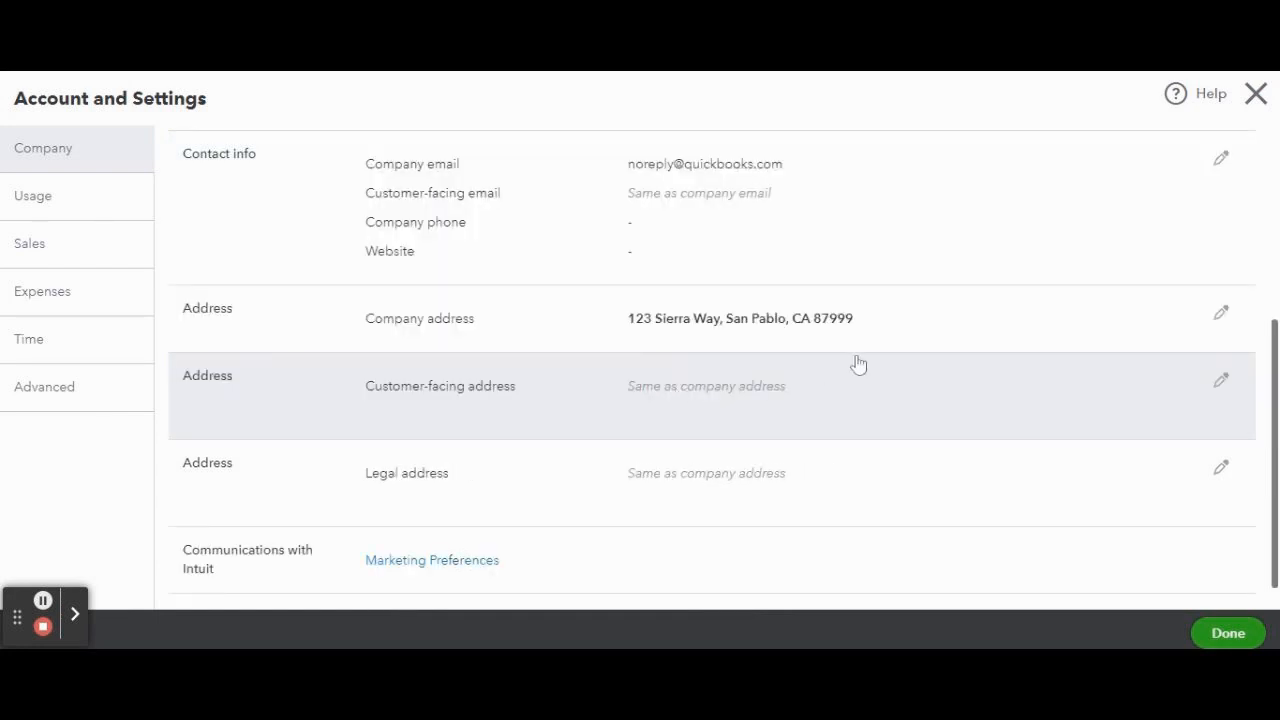
Step: Examine the editable company address and customer-facing address settings, and leave them without saving
left_click(1221, 317)
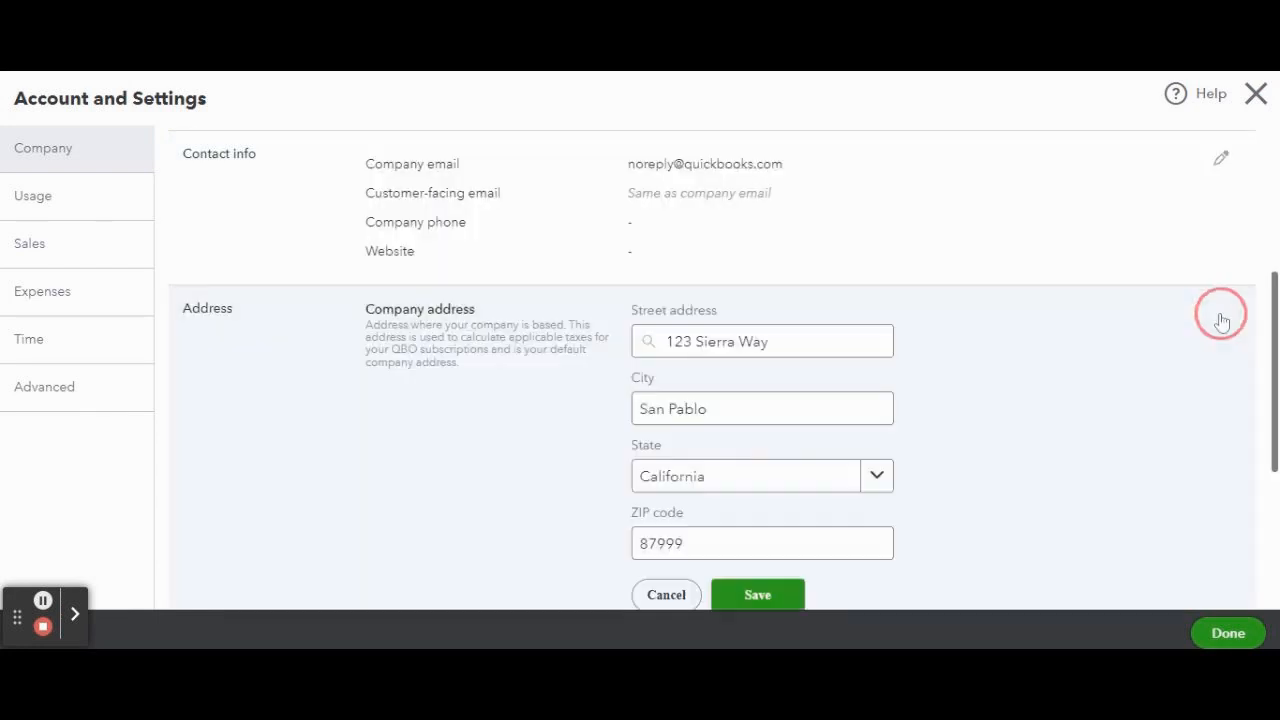
scroll(1004, 331, "down", 1)
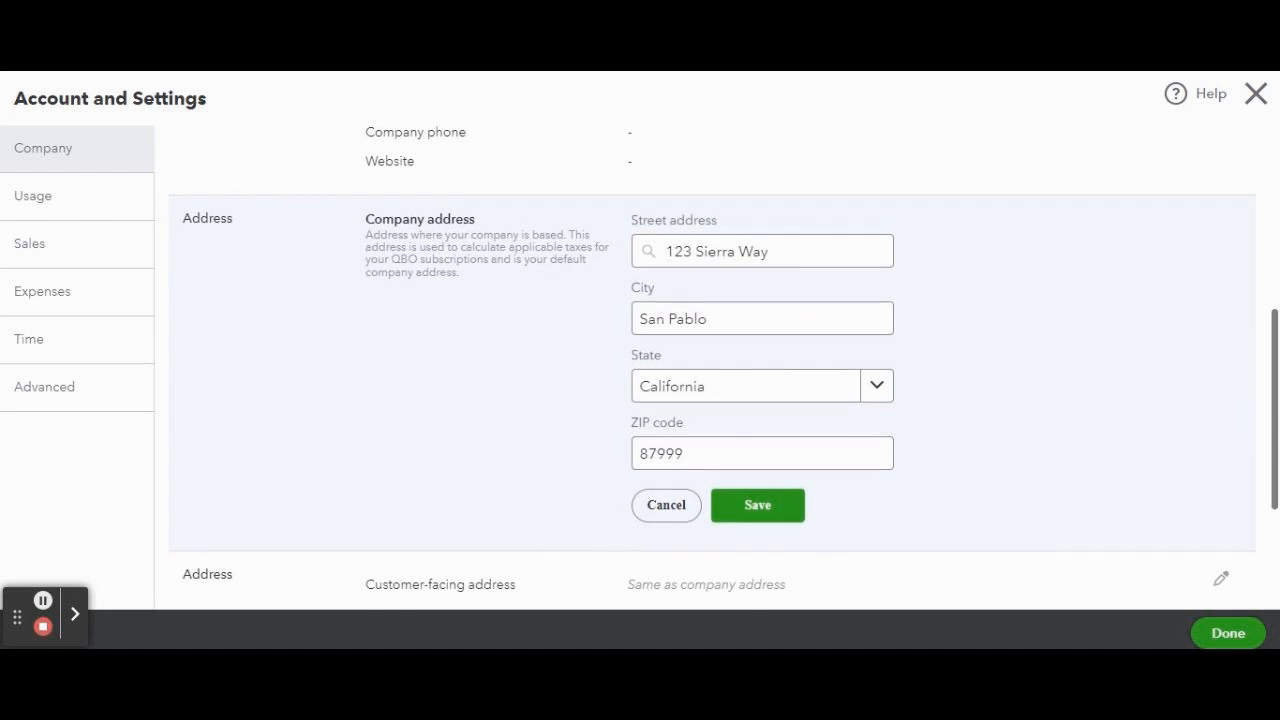
scroll(712, 364, "down", 2)
scroll(1136, 367, "down", 1)
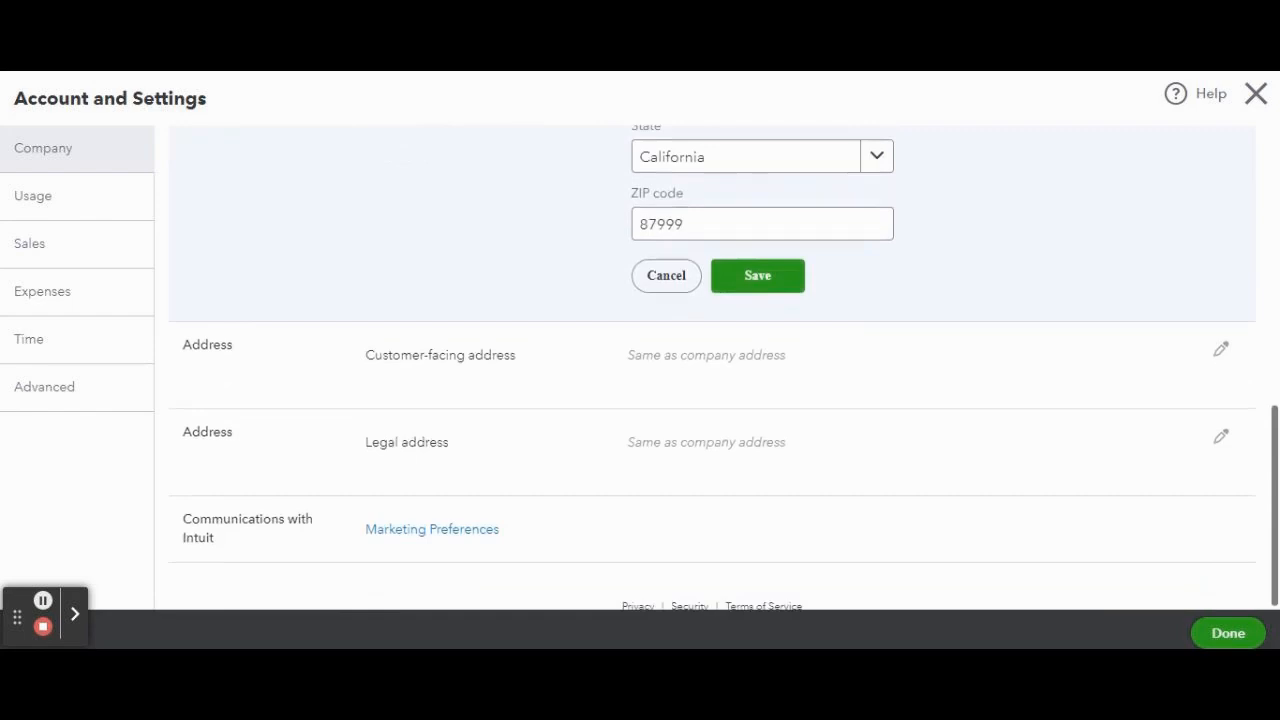
left_click(1220, 355)
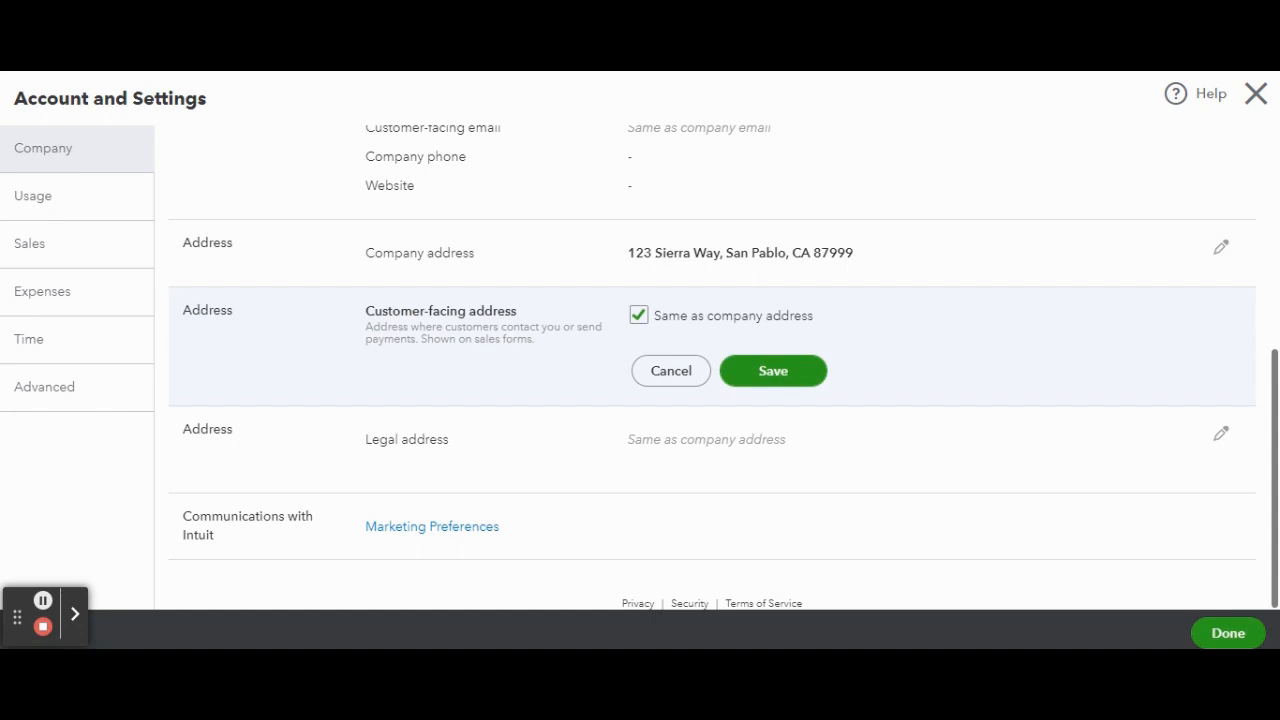
left_click(676, 374)
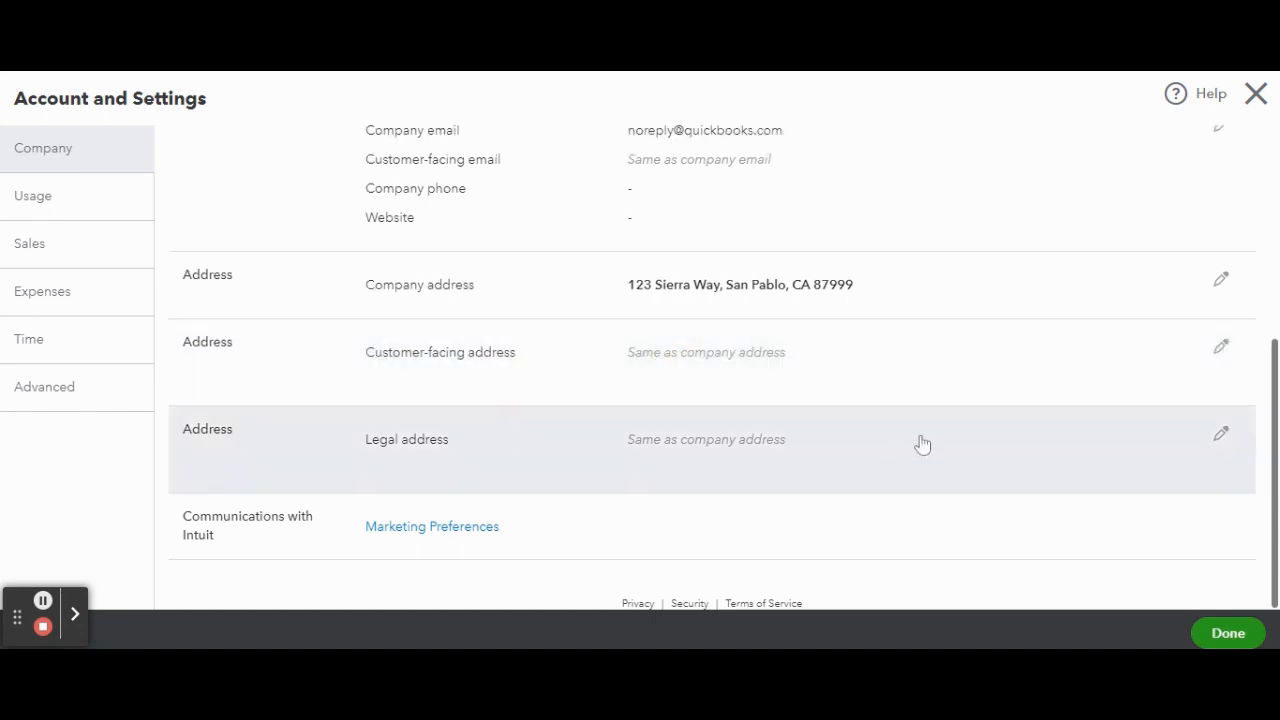
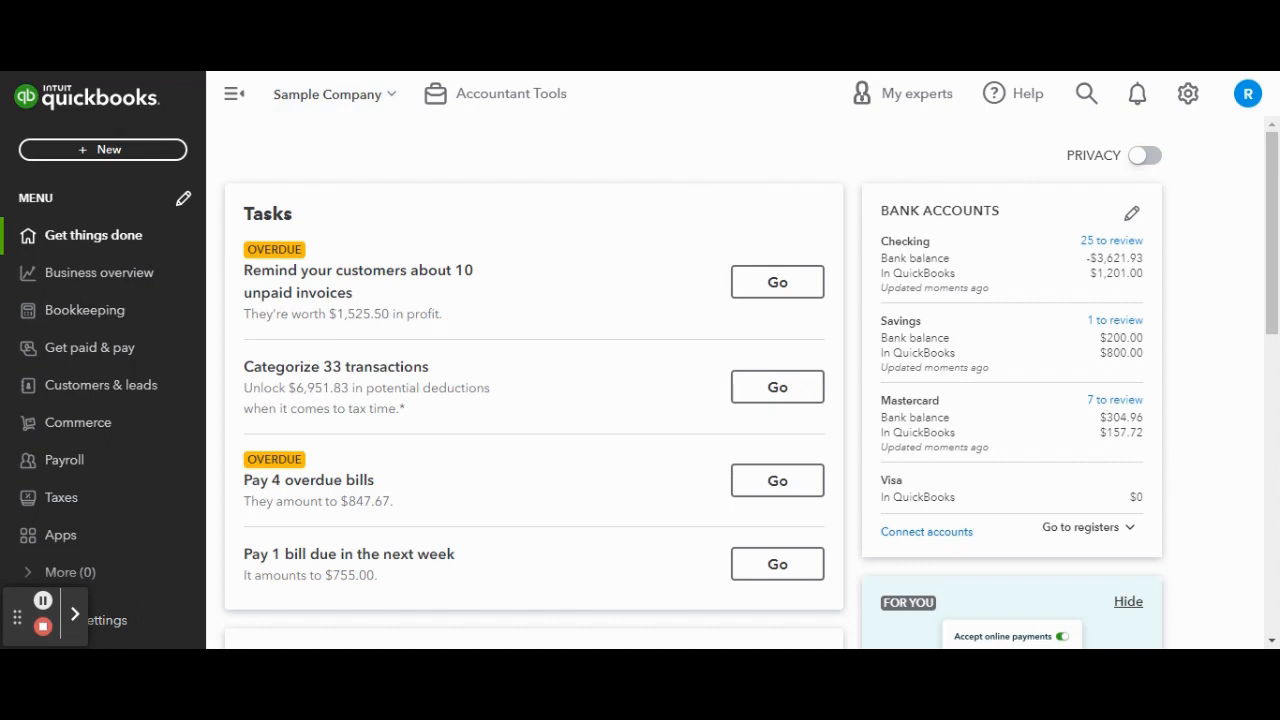
Step: Go to the sales form customization in the account's sales settings and create a new sales receipt form style
left_click(684, 147)
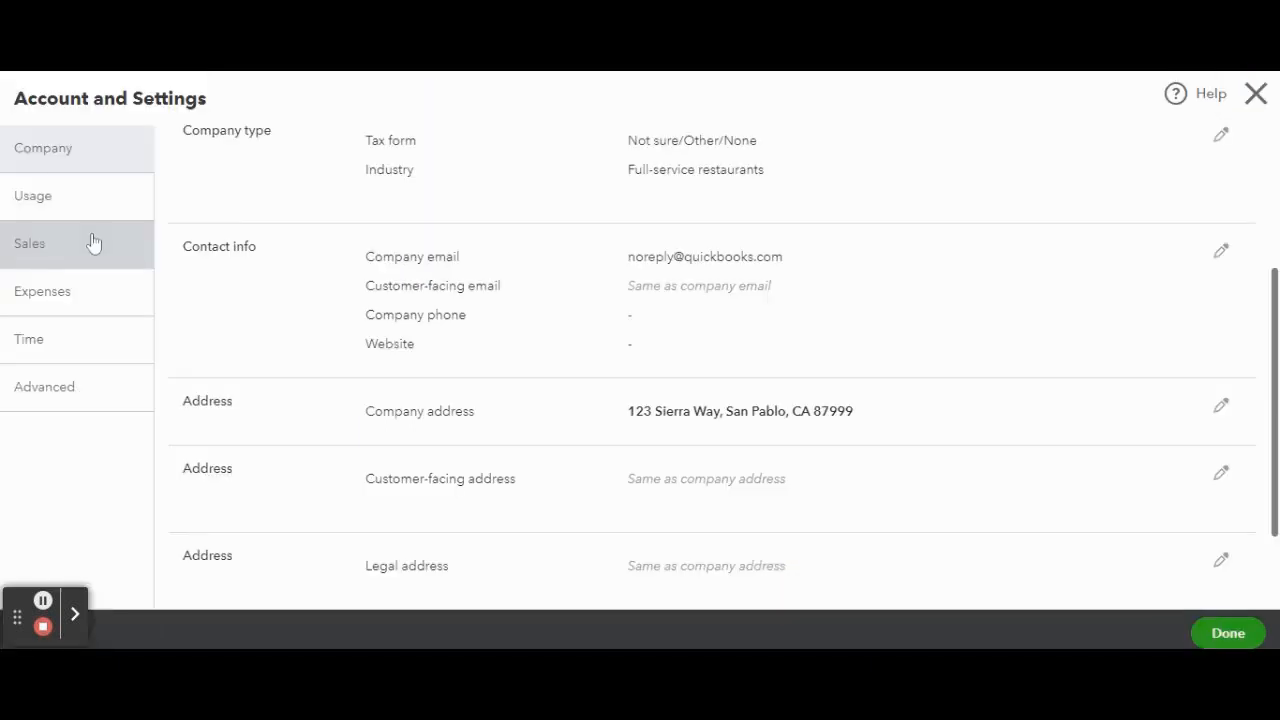
left_click(92, 243)
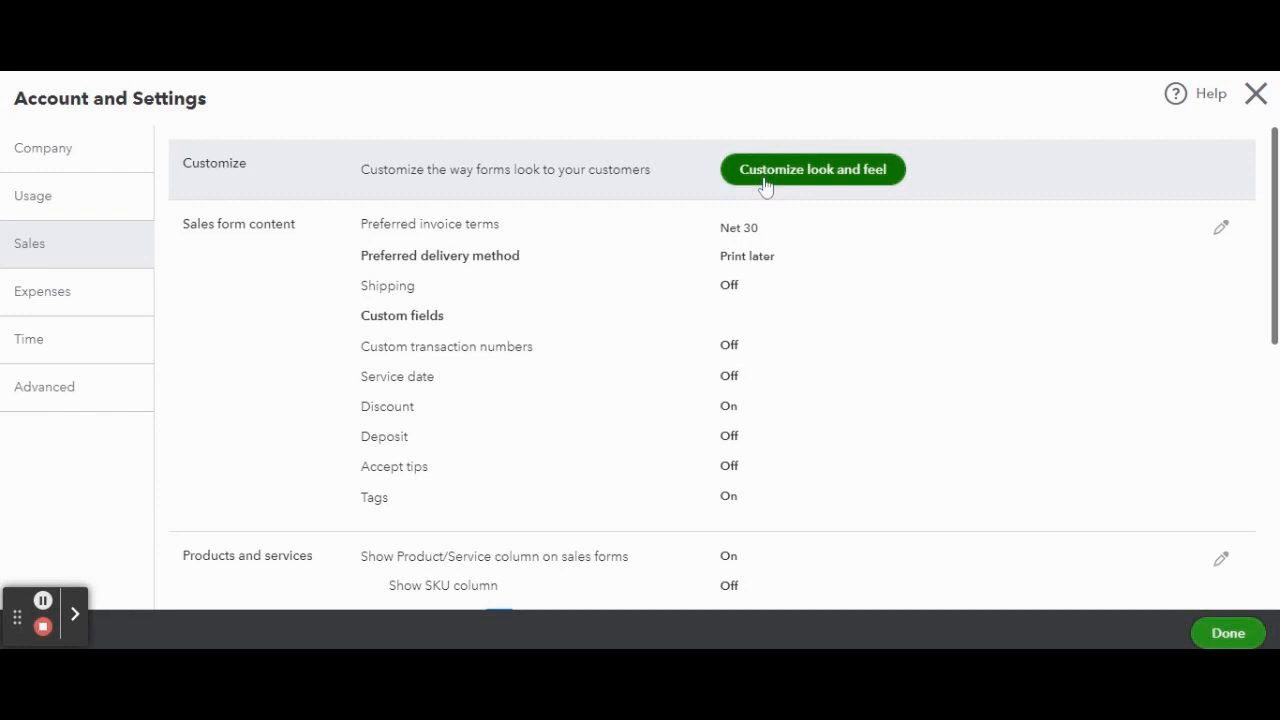
left_click(766, 185)
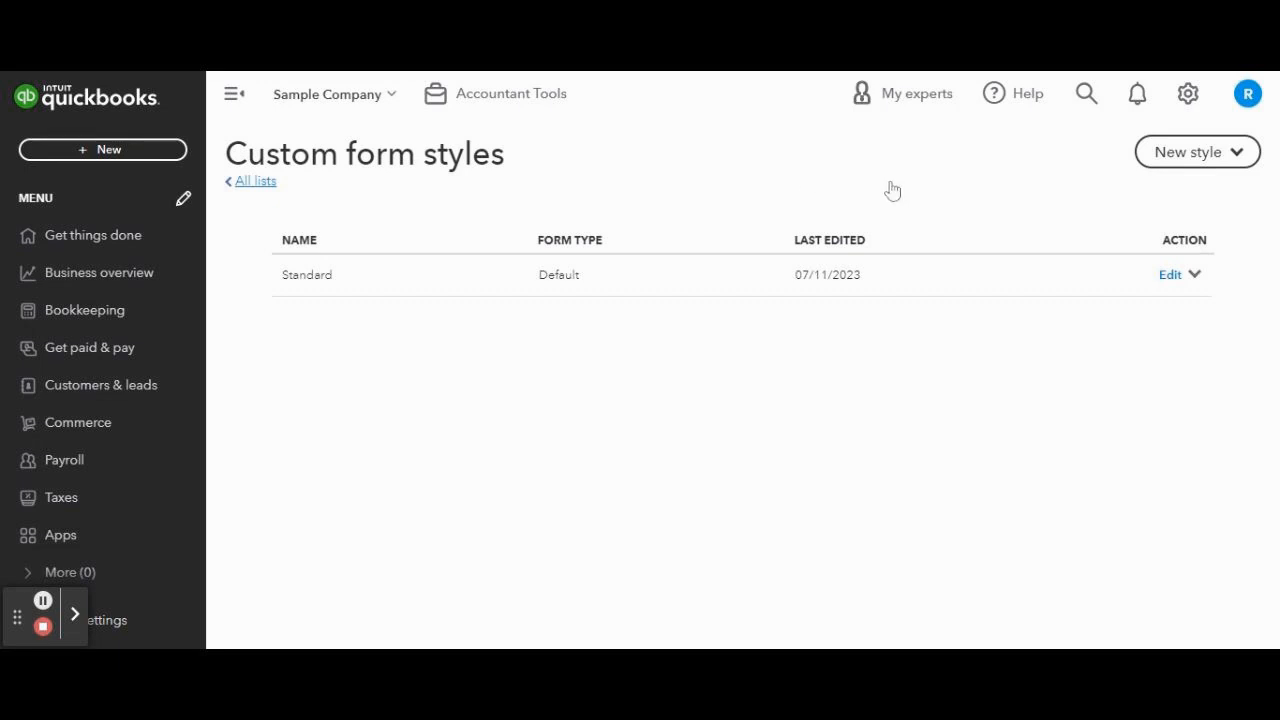
left_click(1180, 168)
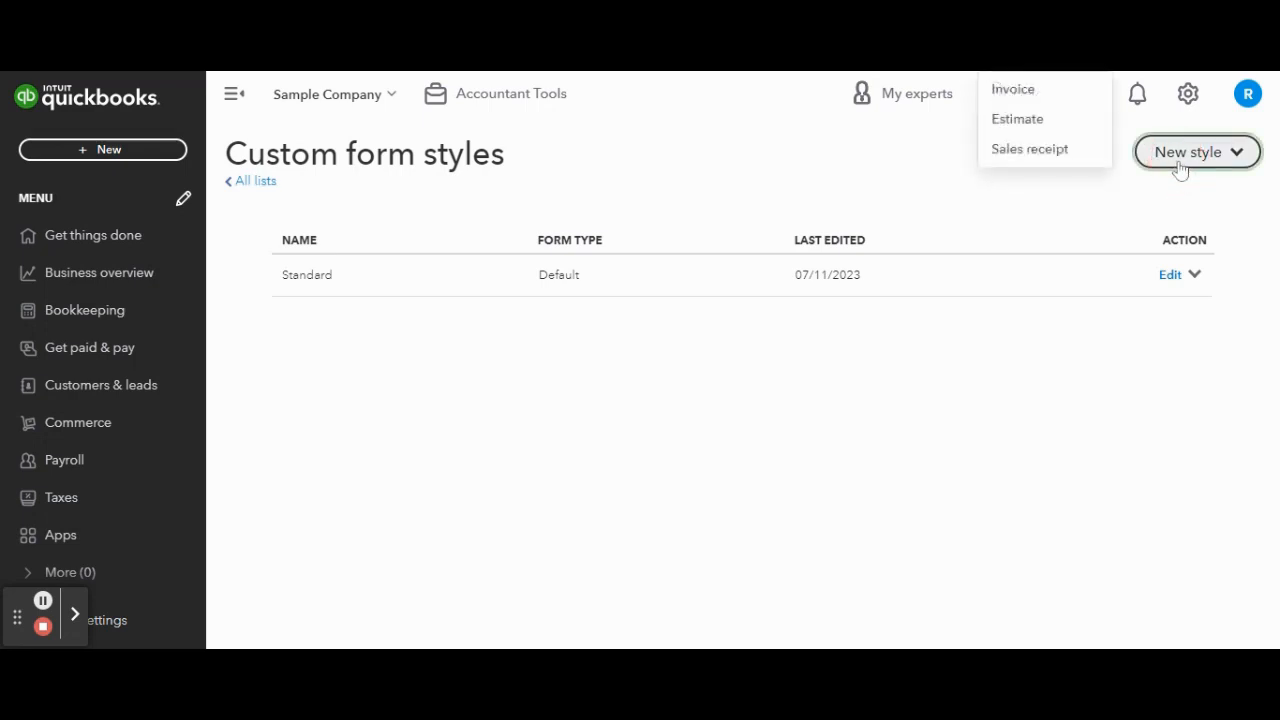
left_click(1060, 152)
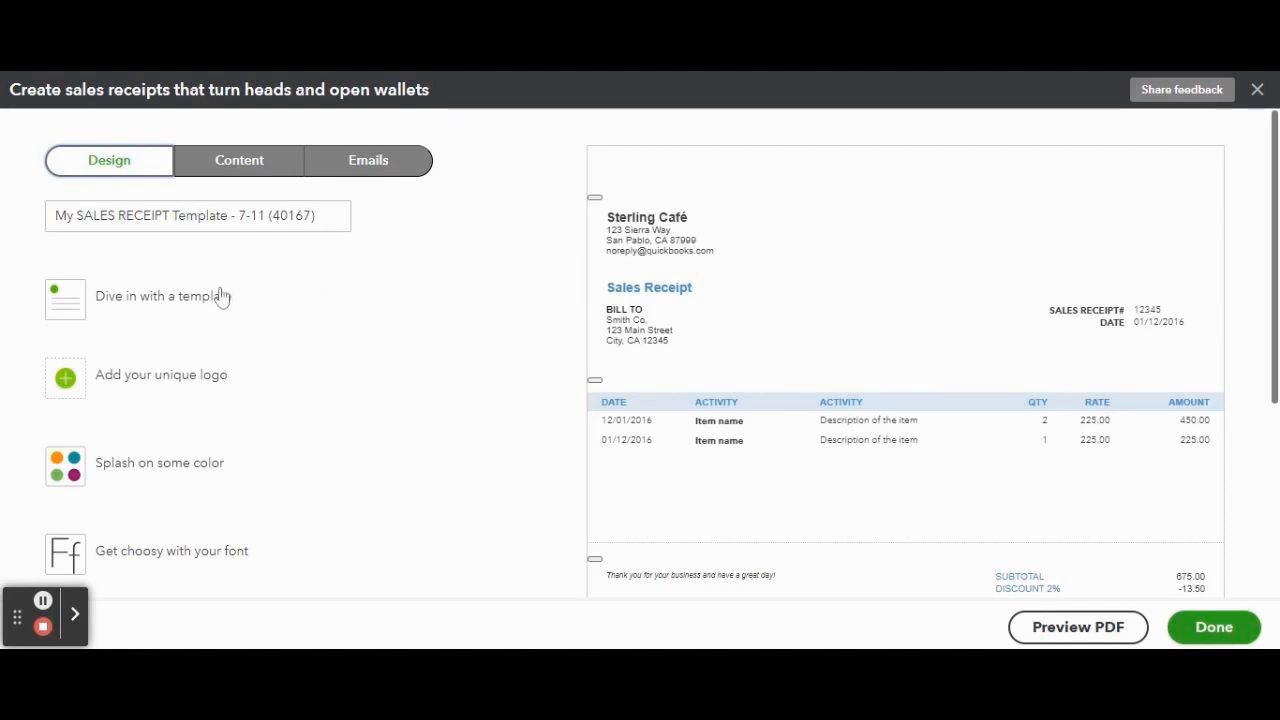
Step: Compare the Friendly, Airy classic, Airy new, Modern and Fresh templates for the sales receipt and apply the Bold template
left_click(180, 308)
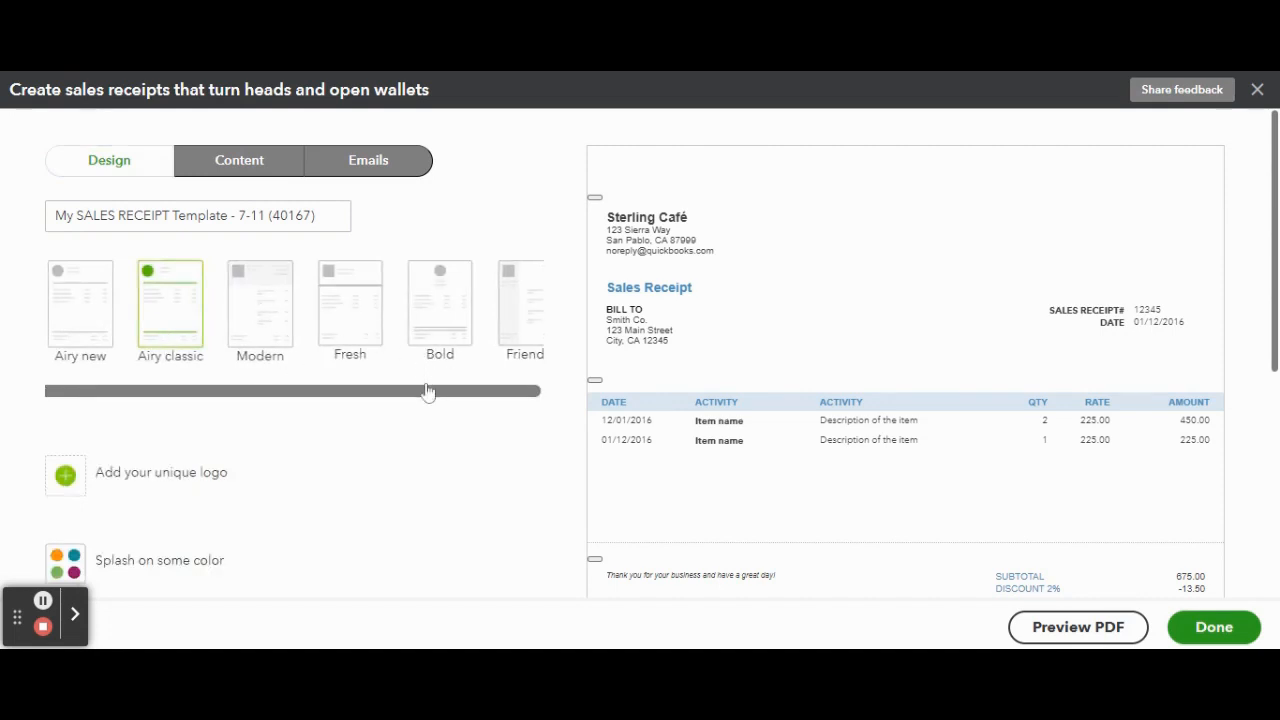
left_click_drag(425, 389, 485, 400)
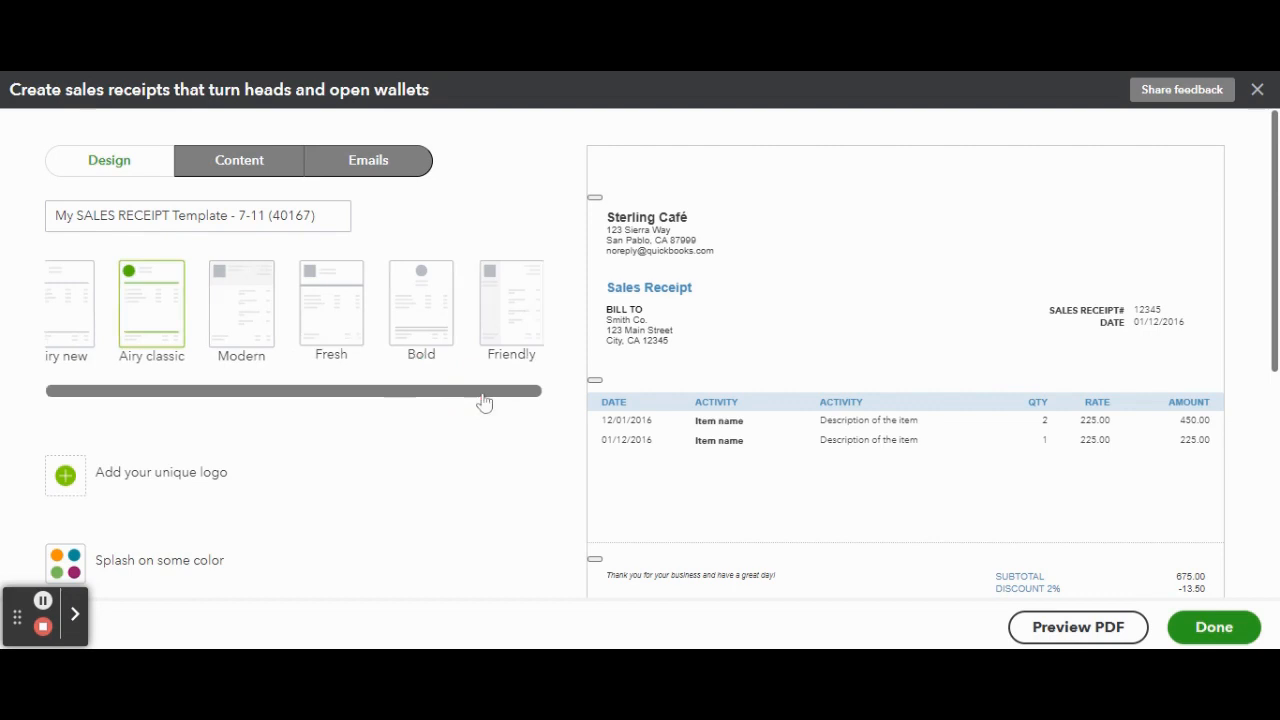
left_click(511, 334)
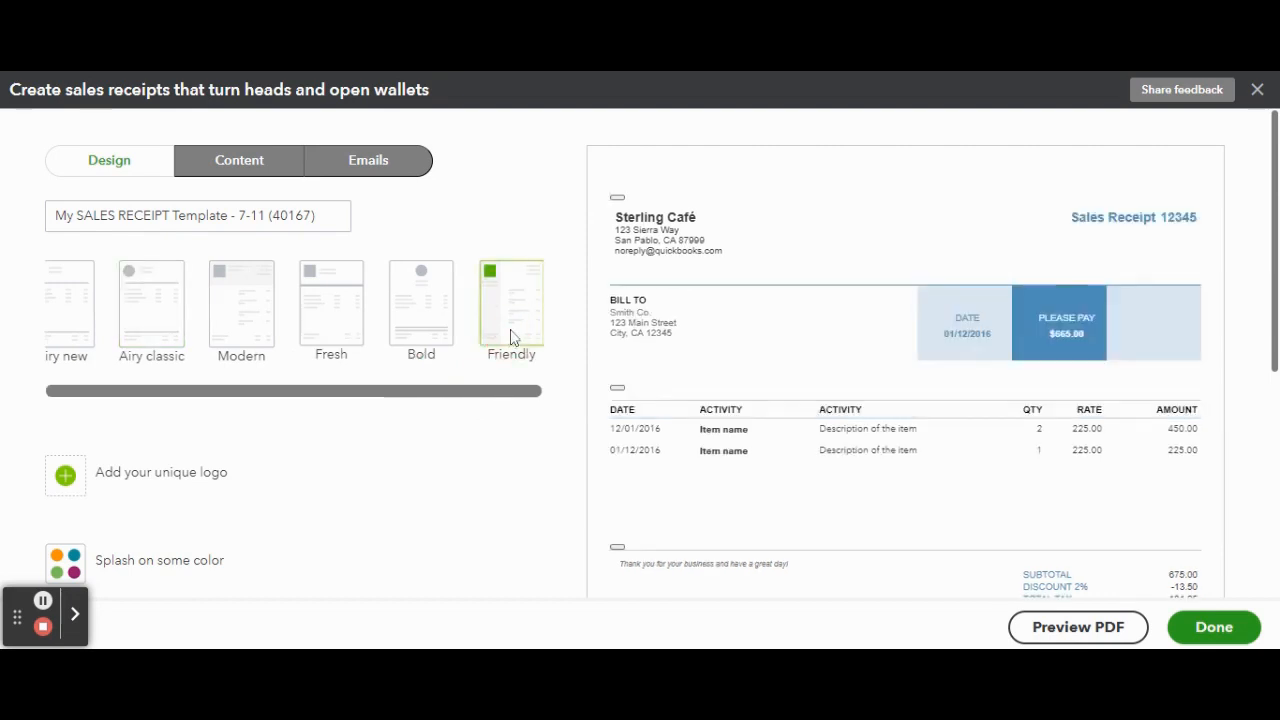
left_click(128, 322)
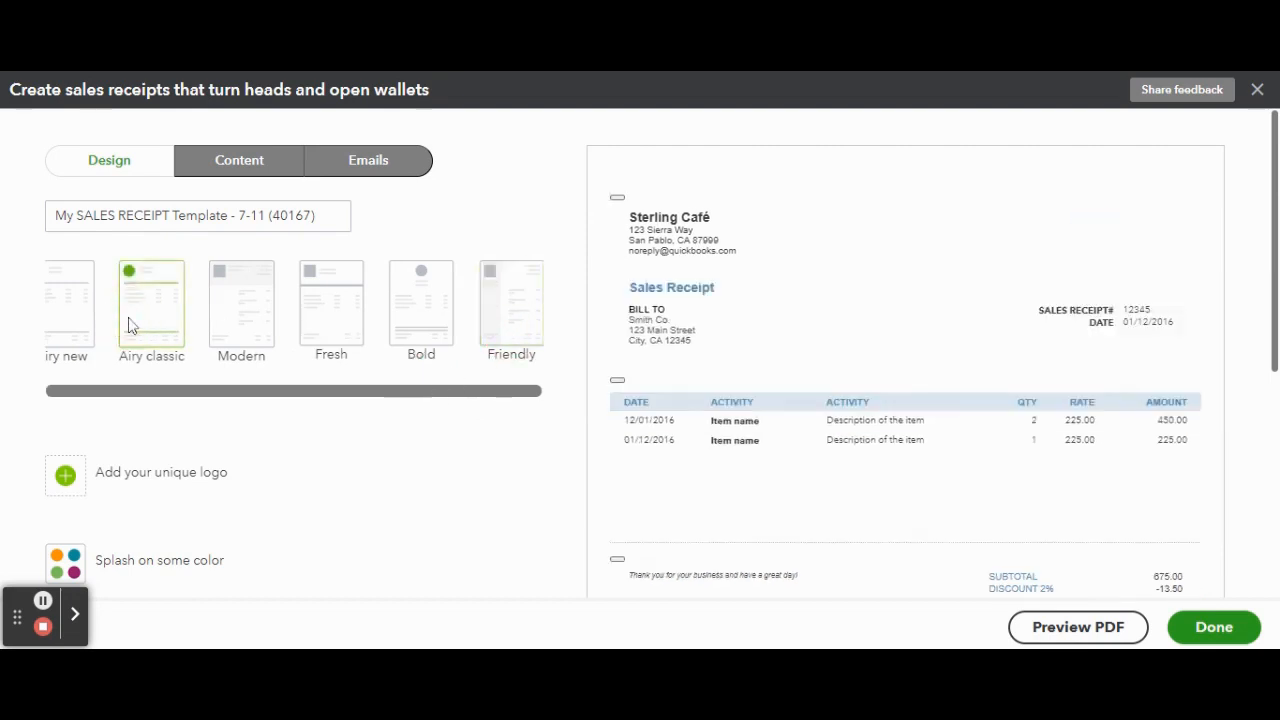
left_click(70, 313)
left_click(231, 311)
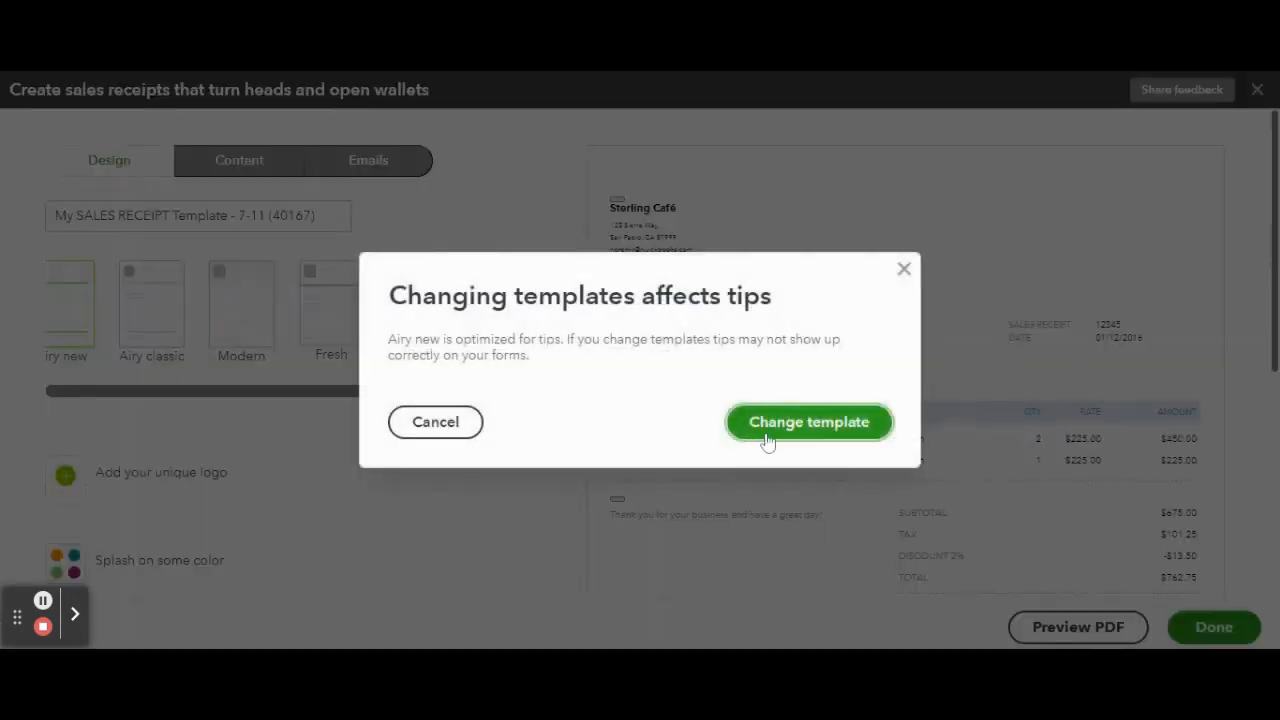
left_click(767, 440)
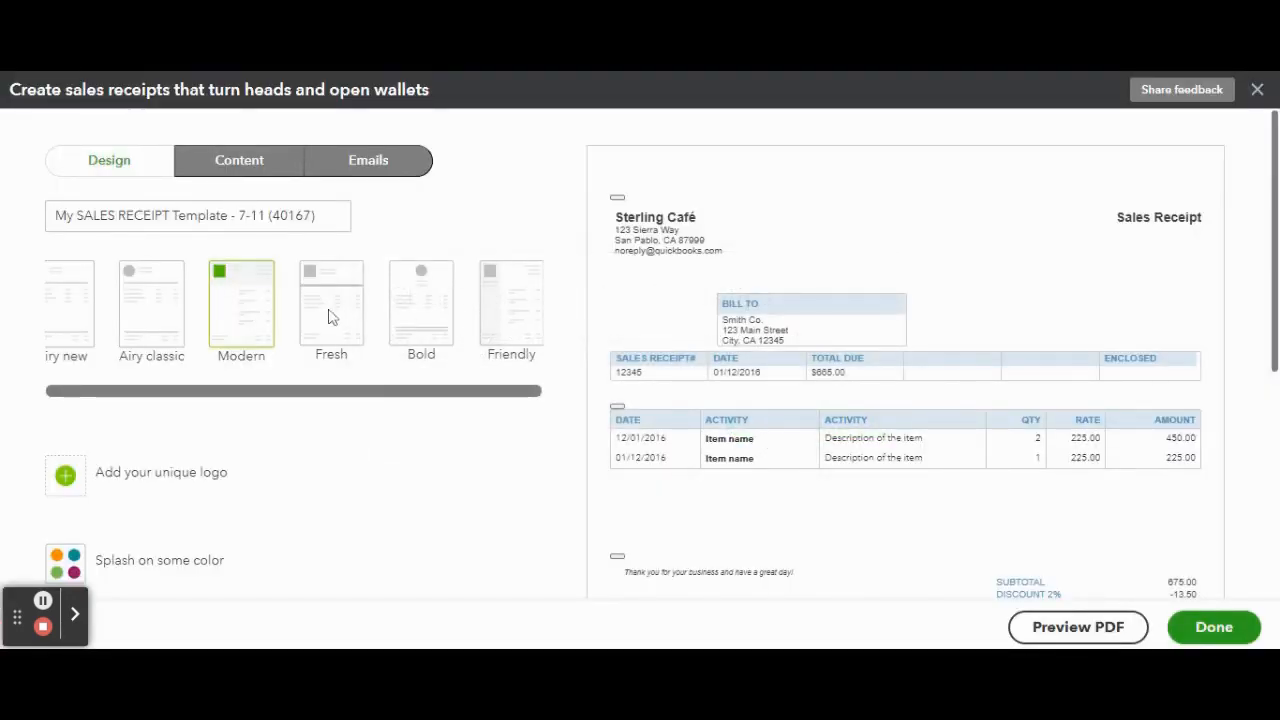
left_click(450, 307)
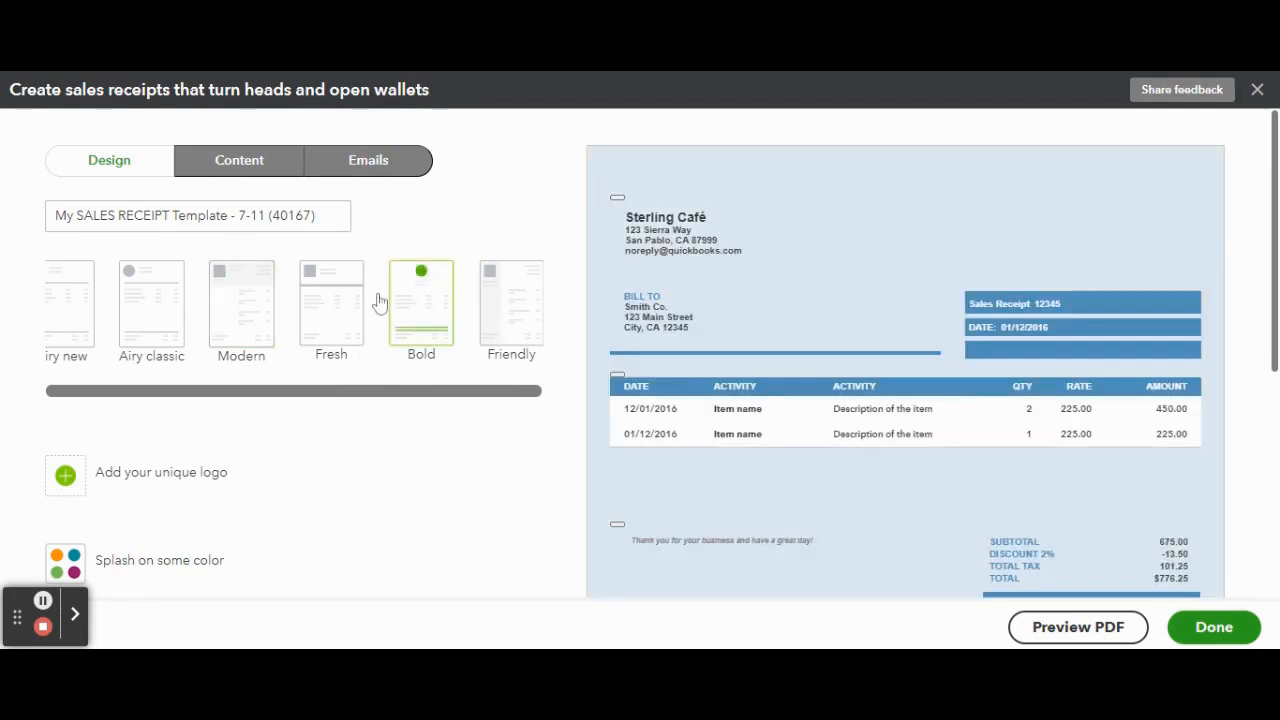
left_click(339, 296)
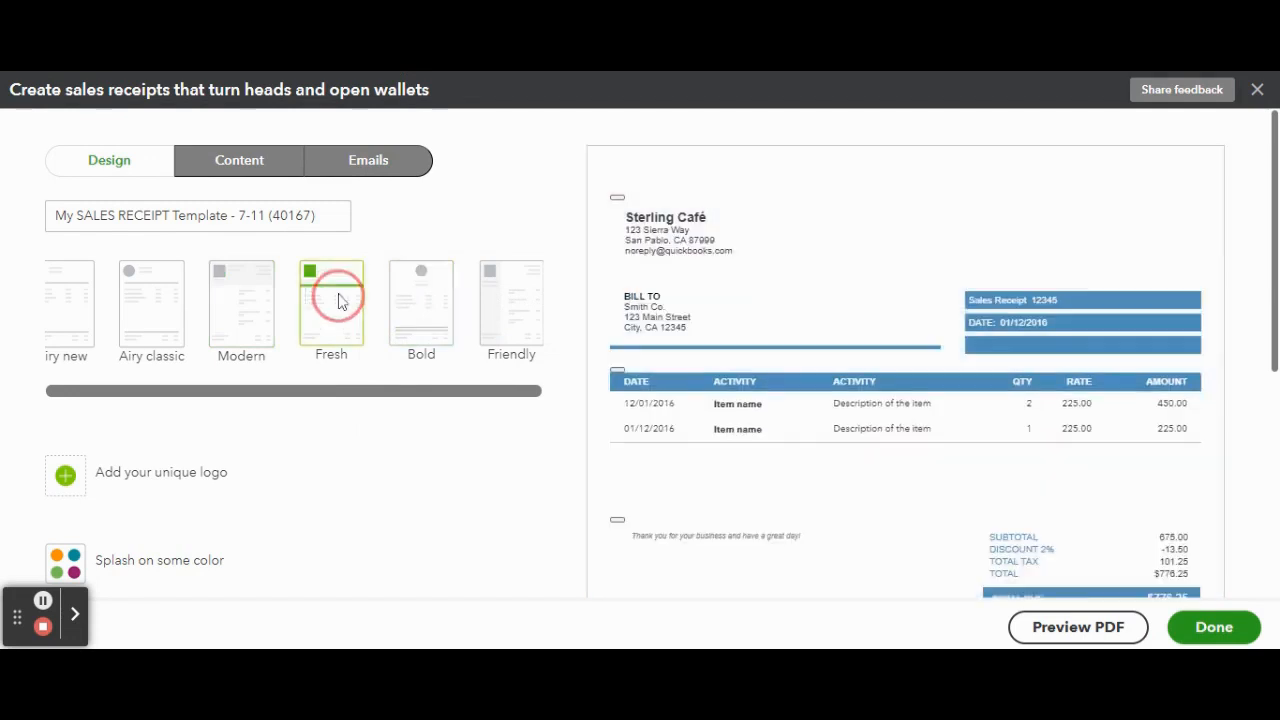
left_click(494, 318)
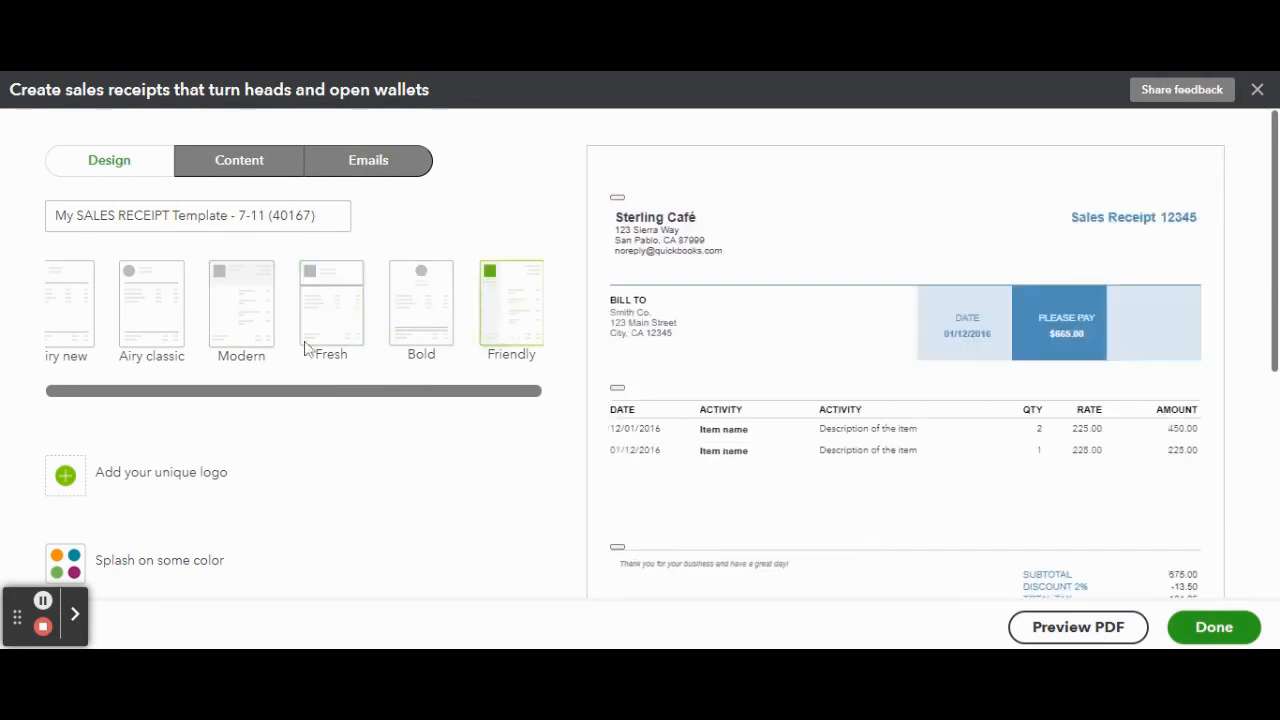
scroll(308, 347, "down", 1)
left_click(142, 287)
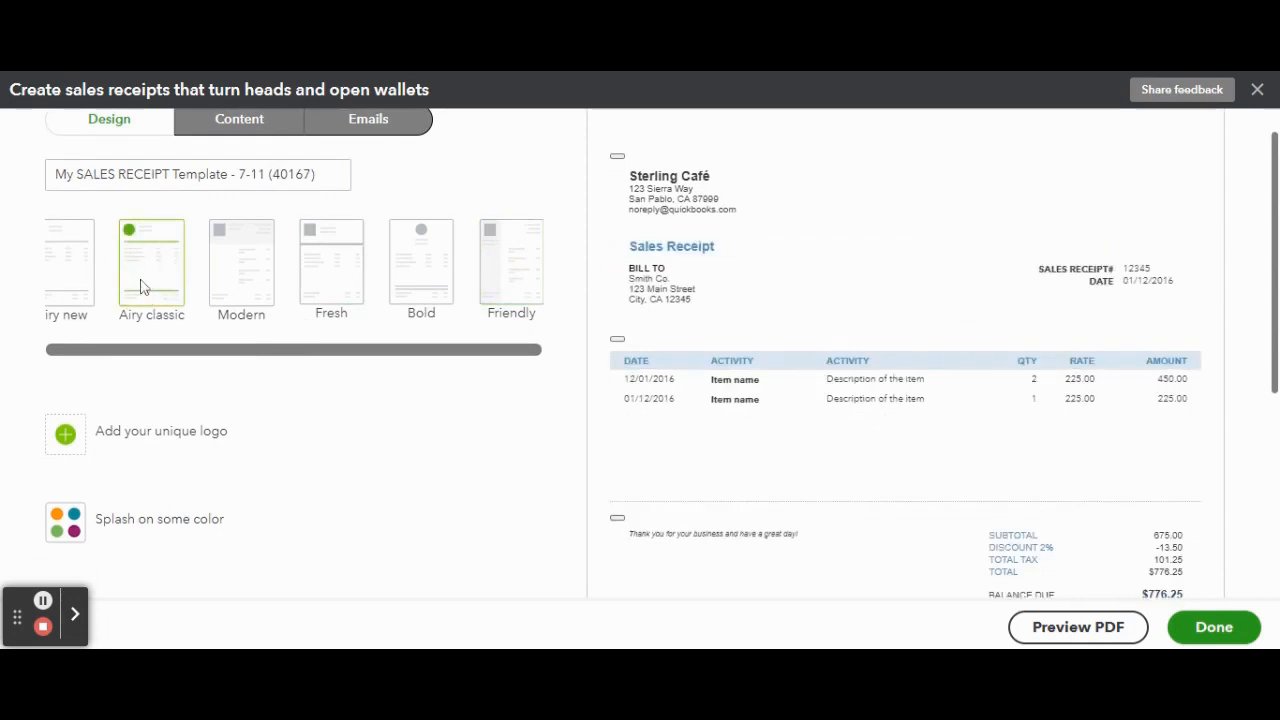
left_click(266, 273)
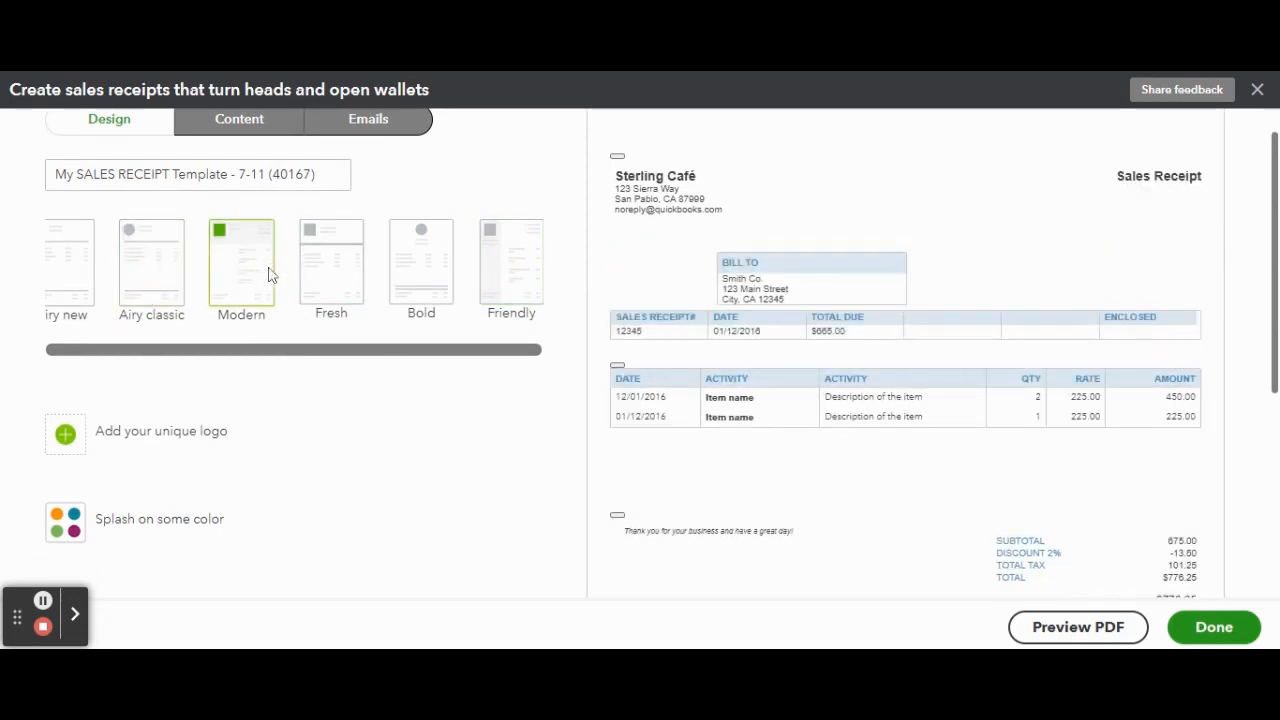
left_click(356, 278)
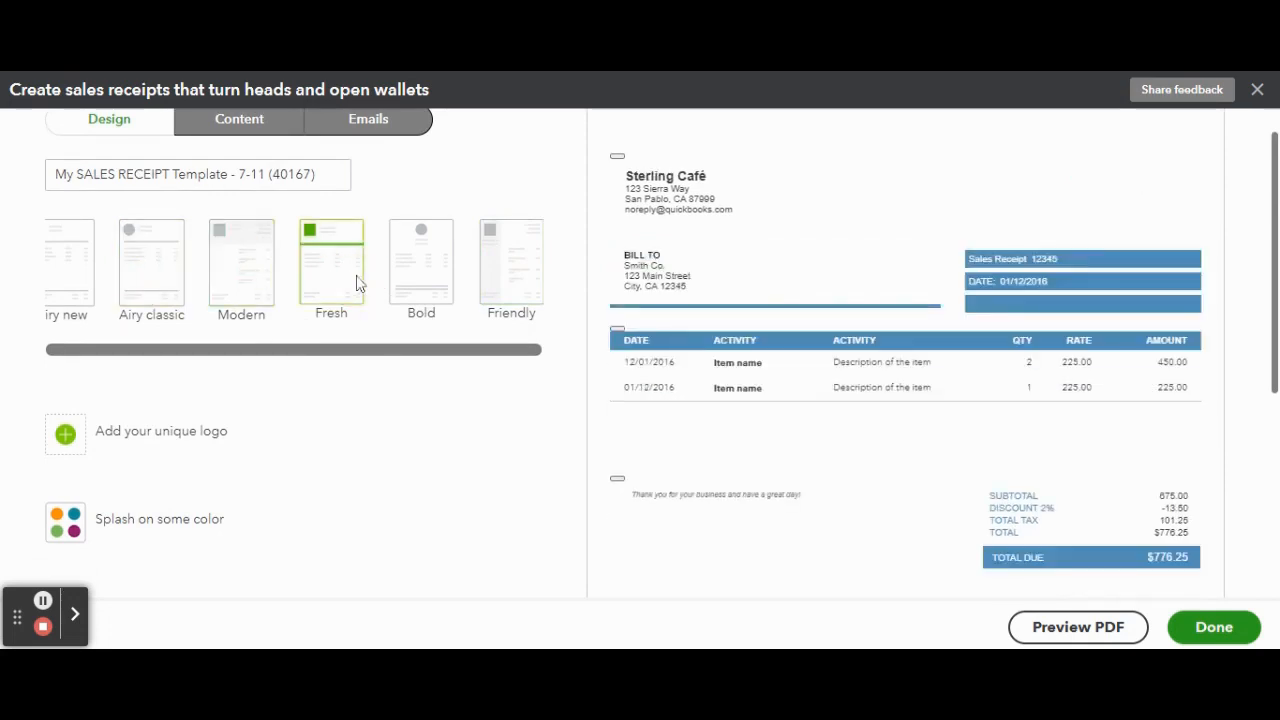
left_click(428, 280)
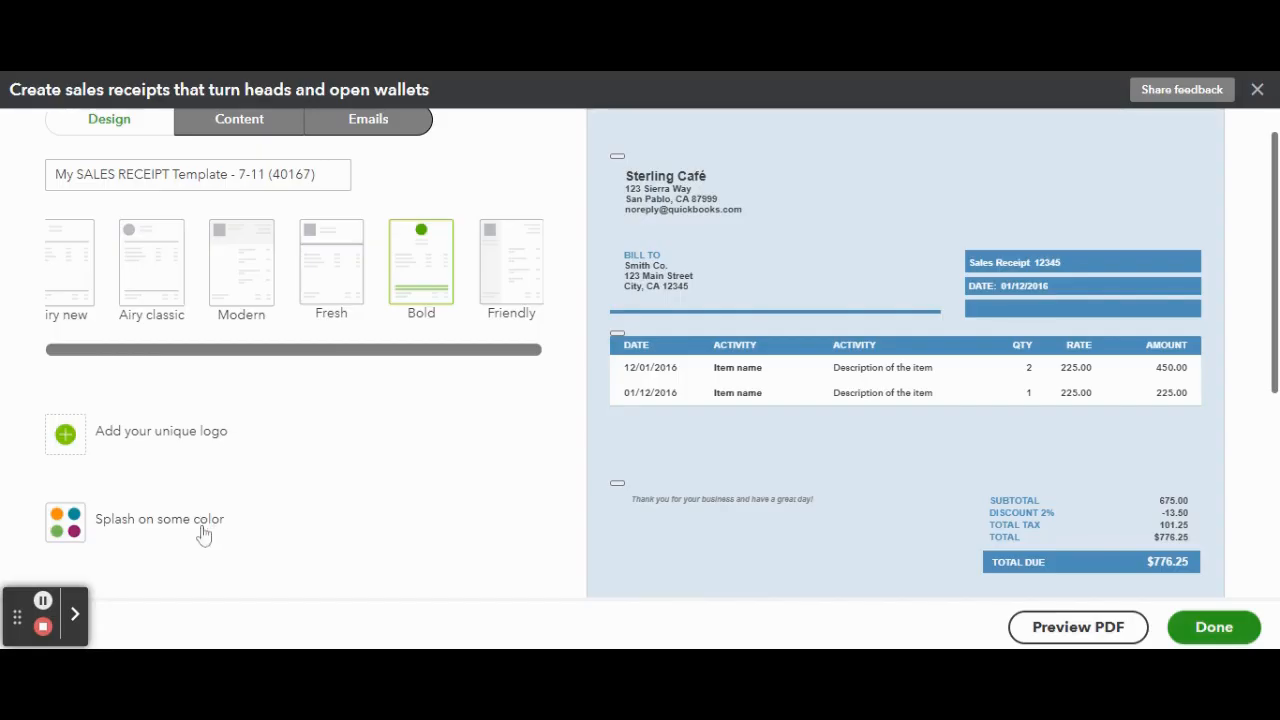
Step: Try the colors #6b1438 and #82001d on the sales receipt, and set its color to light gray
left_click(203, 532)
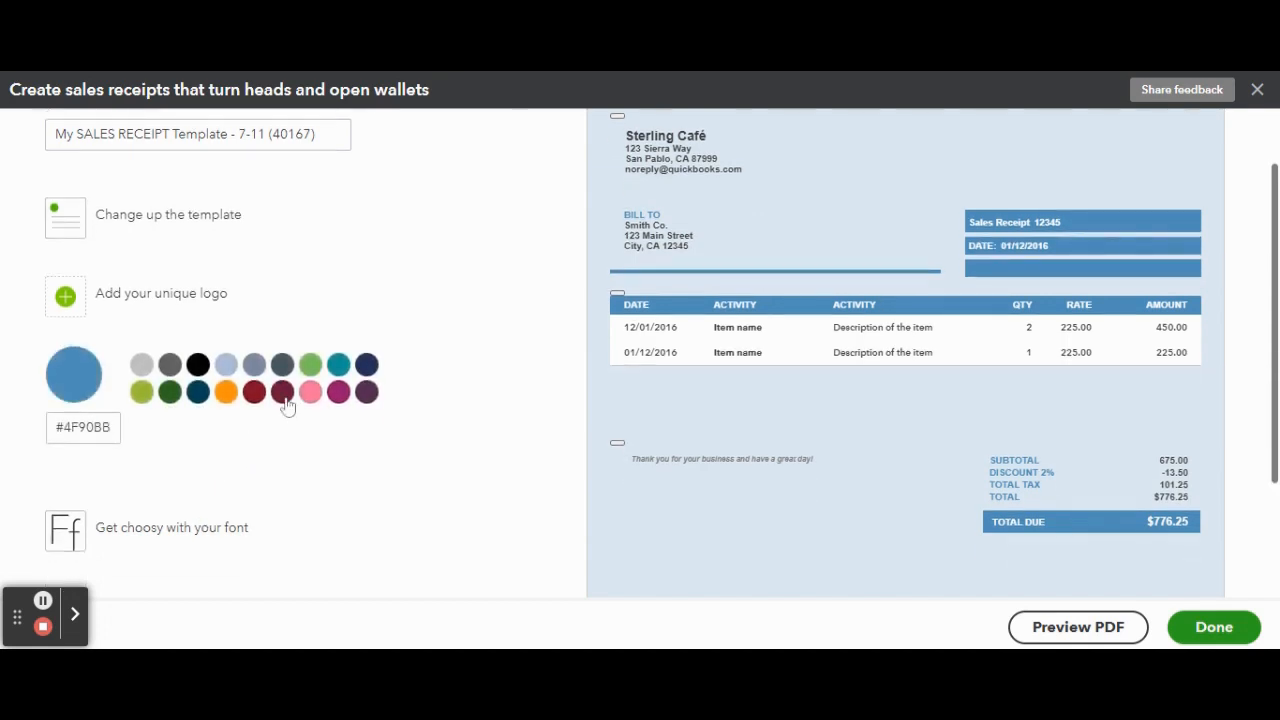
left_click(284, 396)
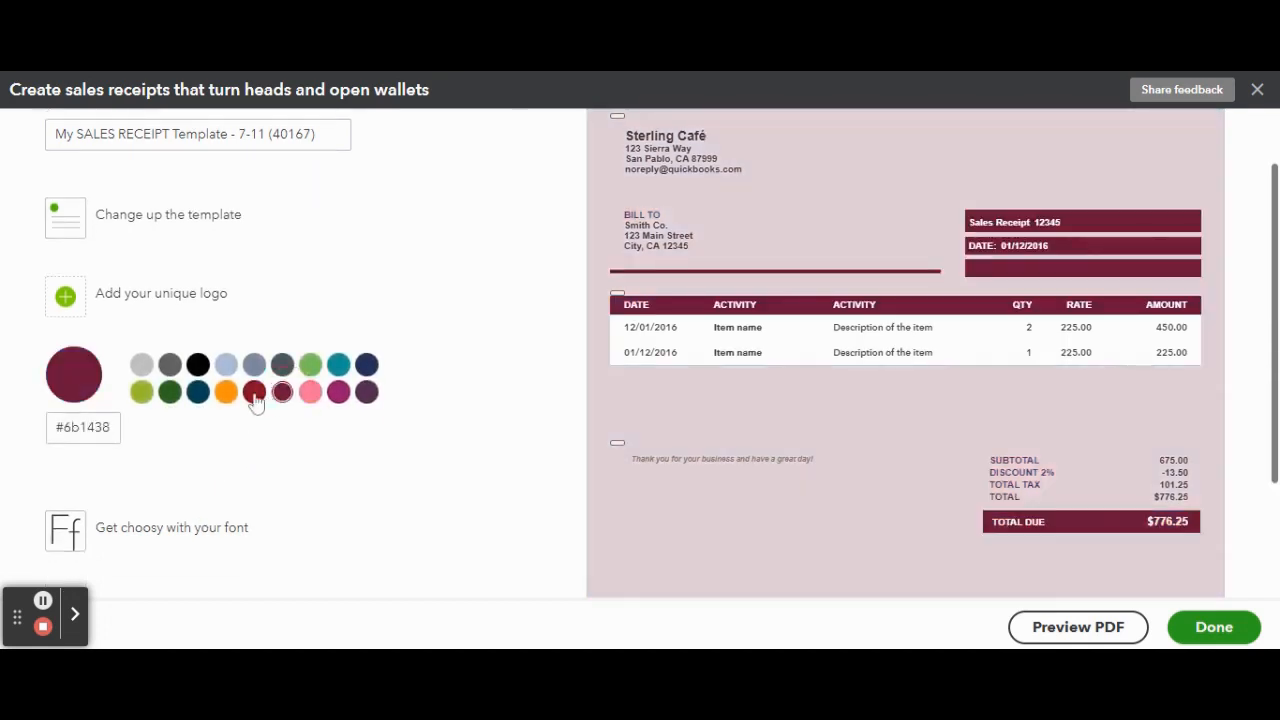
left_click(255, 394)
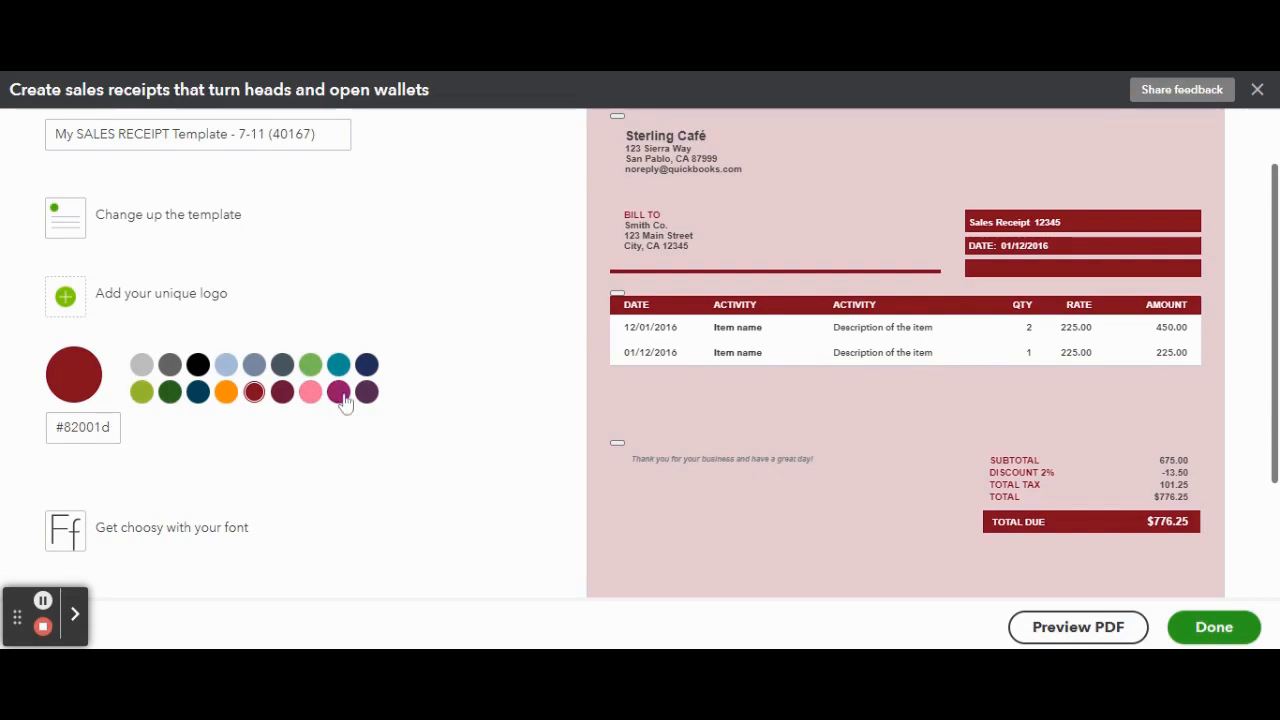
scroll(326, 446, "up", 2)
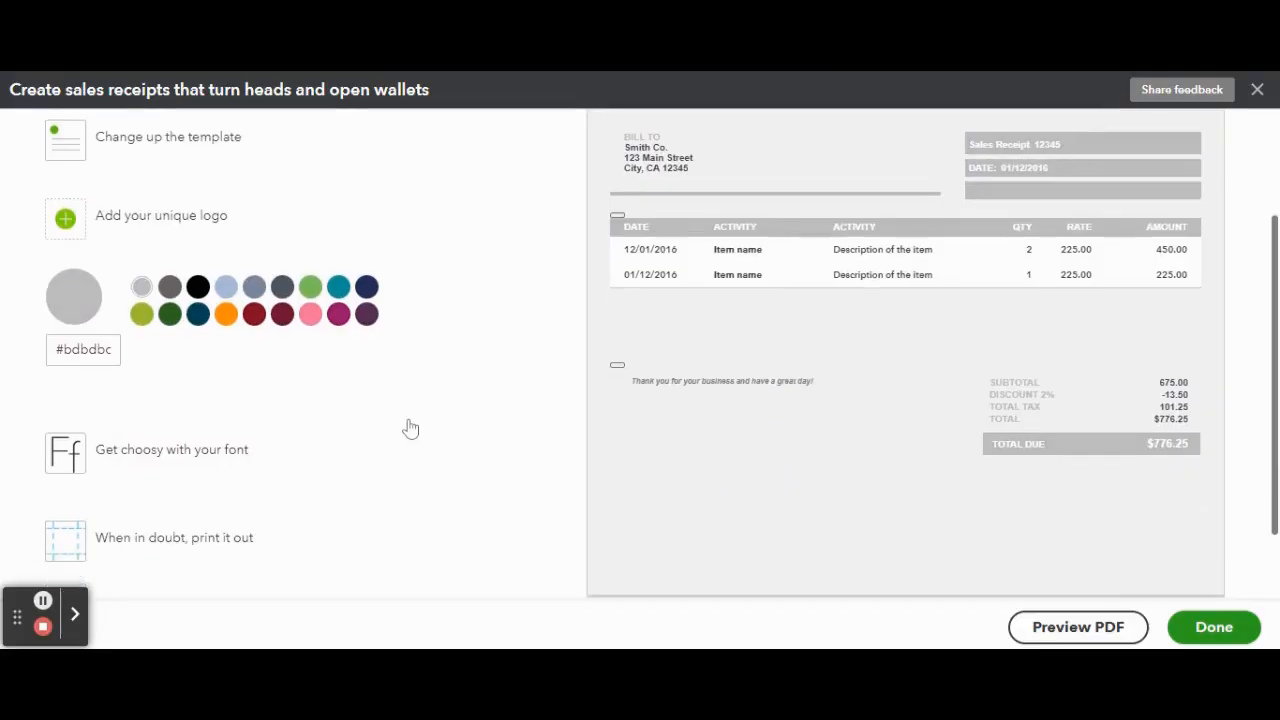
Step: Try the Courier font on the sales receipt, and set the font to Times New Roman
left_click(200, 414)
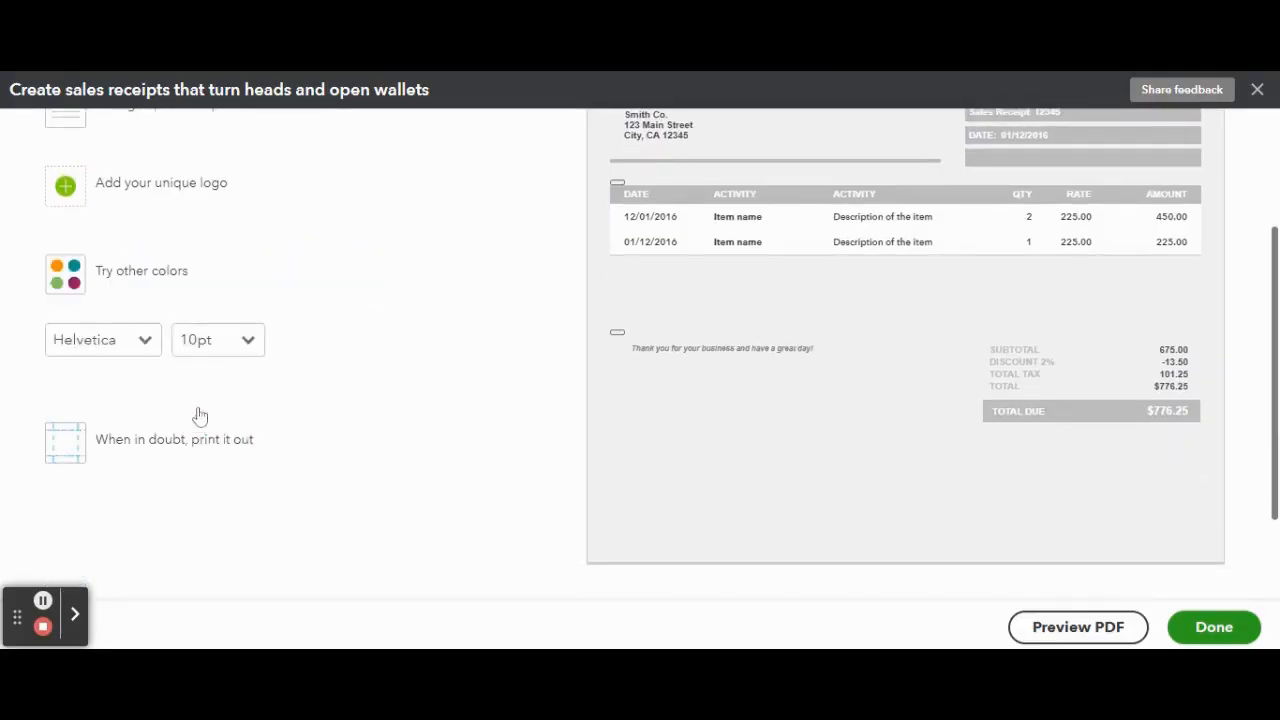
left_click(144, 341)
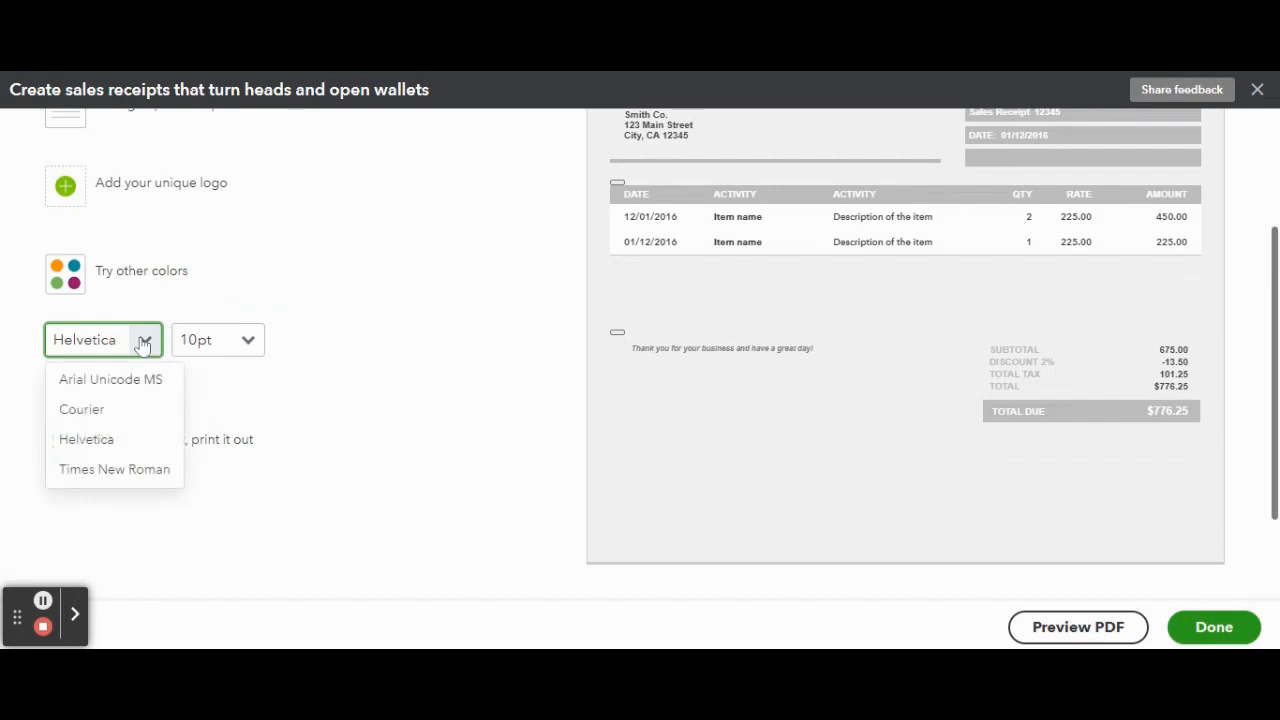
left_click(148, 418)
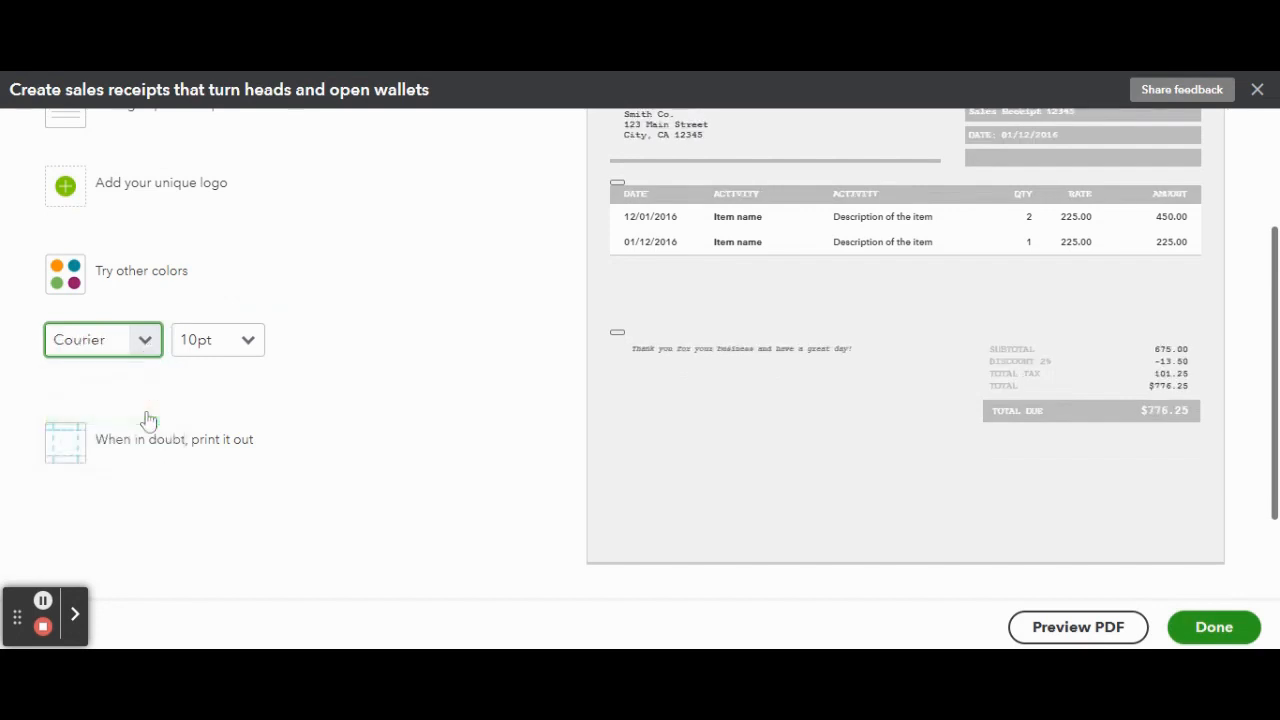
left_click(144, 340)
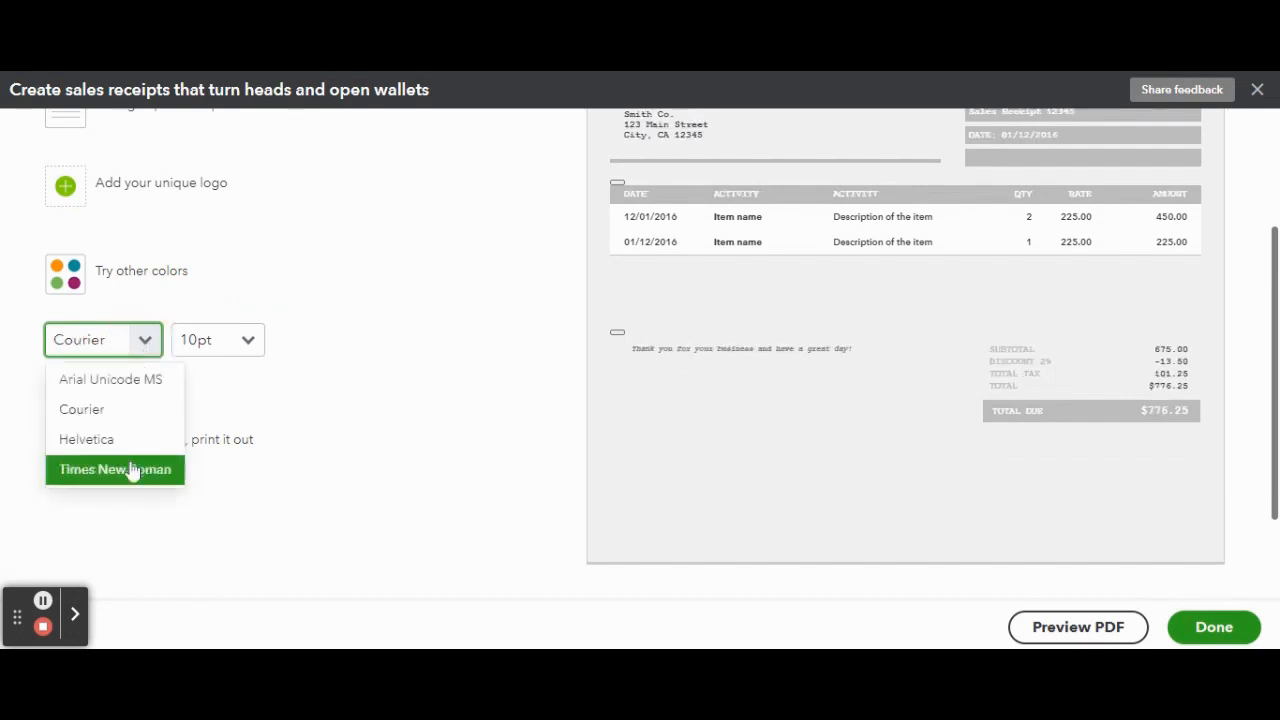
left_click(144, 389)
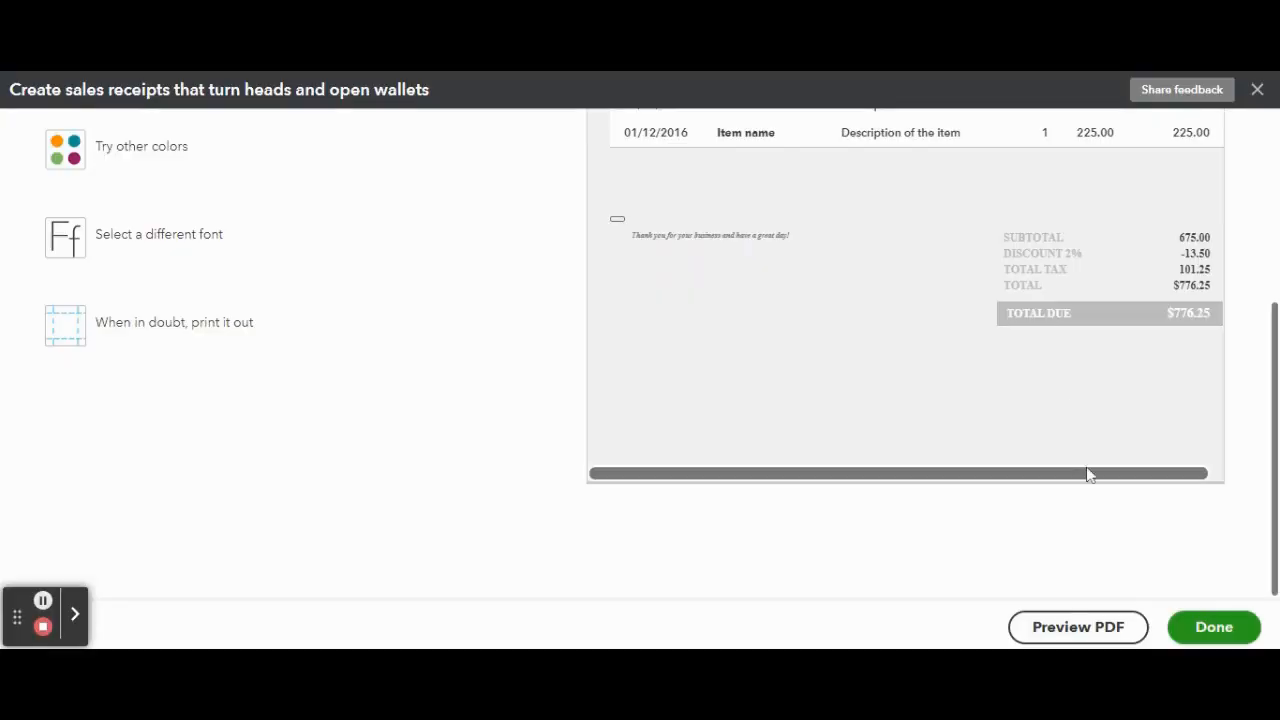
Step: Open the sales receipt's header content, expand its address and website fields, and examine the form and display options
scroll(1086, 471, "up", 5)
left_click(245, 150)
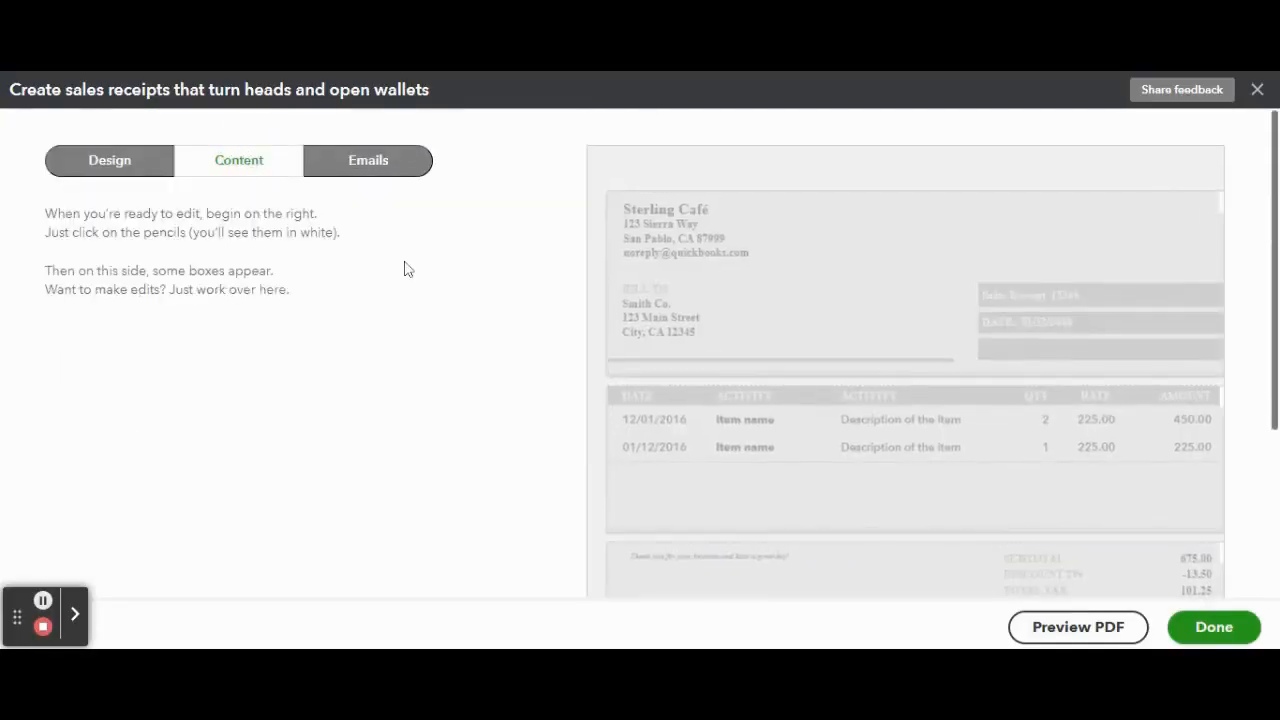
left_click(735, 268)
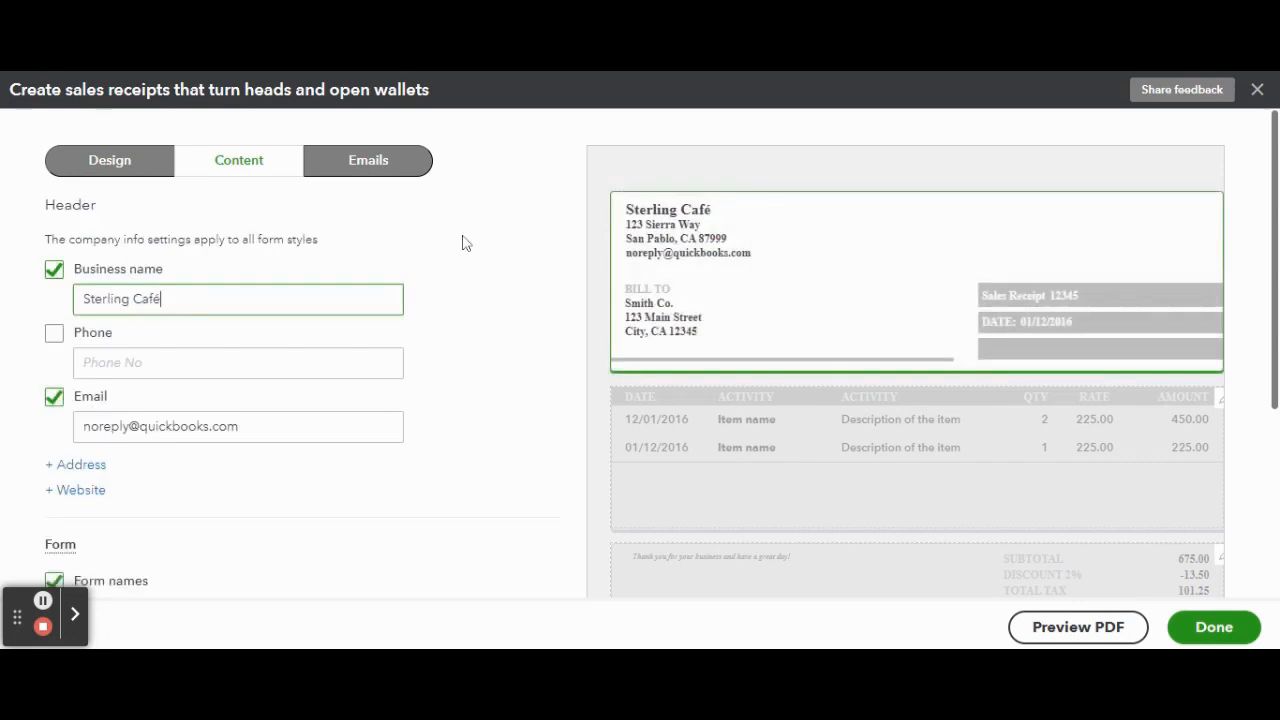
scroll(462, 243, "down", 1)
scroll(474, 363, "down", 1)
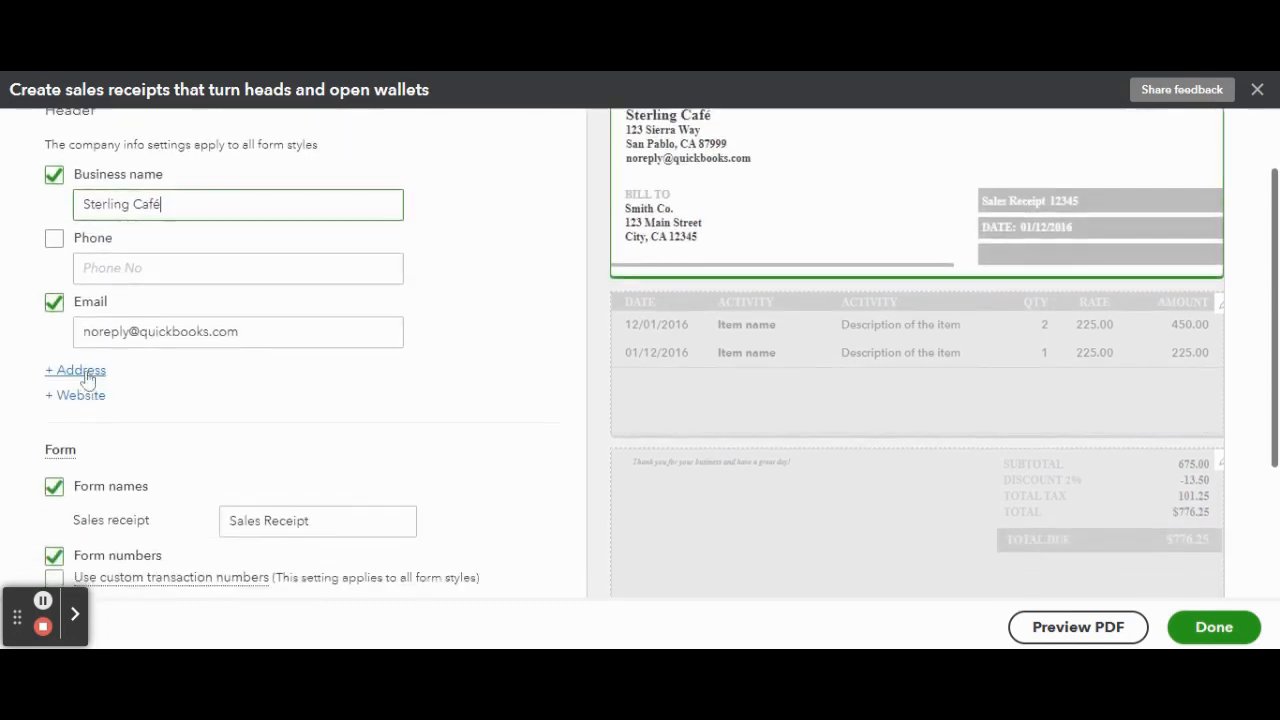
left_click(80, 372)
left_click(78, 498)
scroll(492, 407, "down", 3)
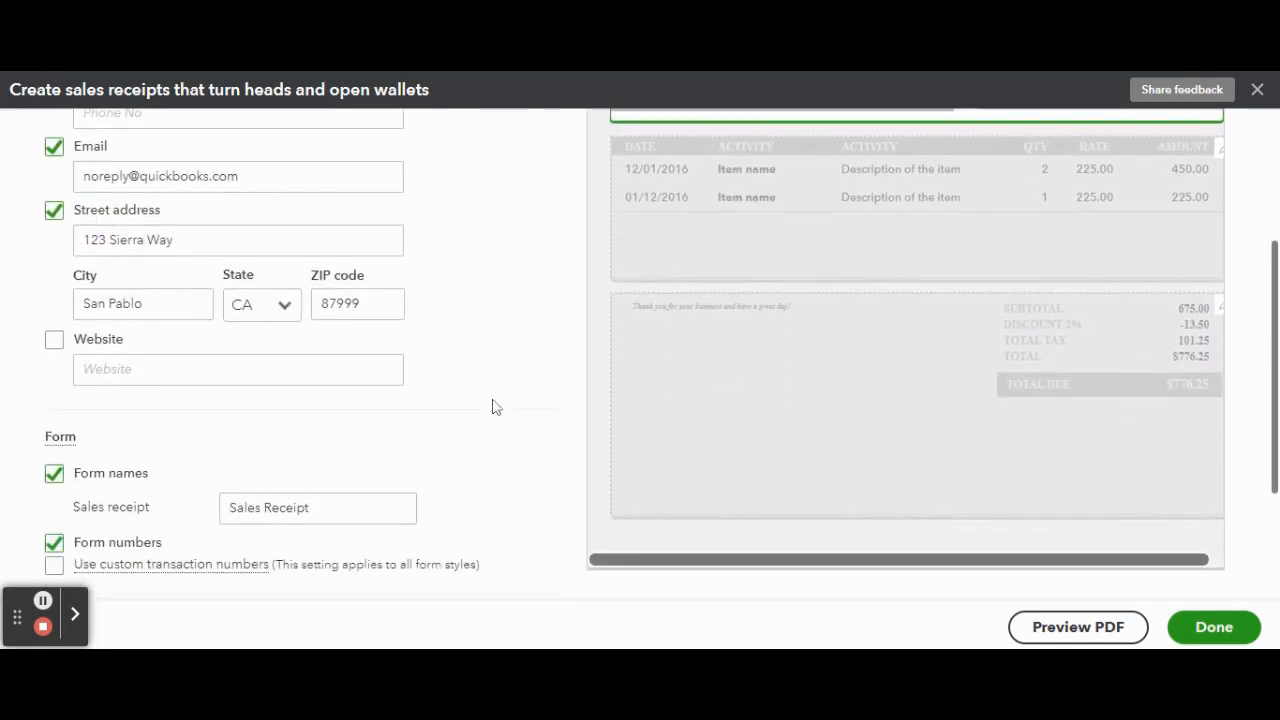
scroll(492, 407, "down", 4)
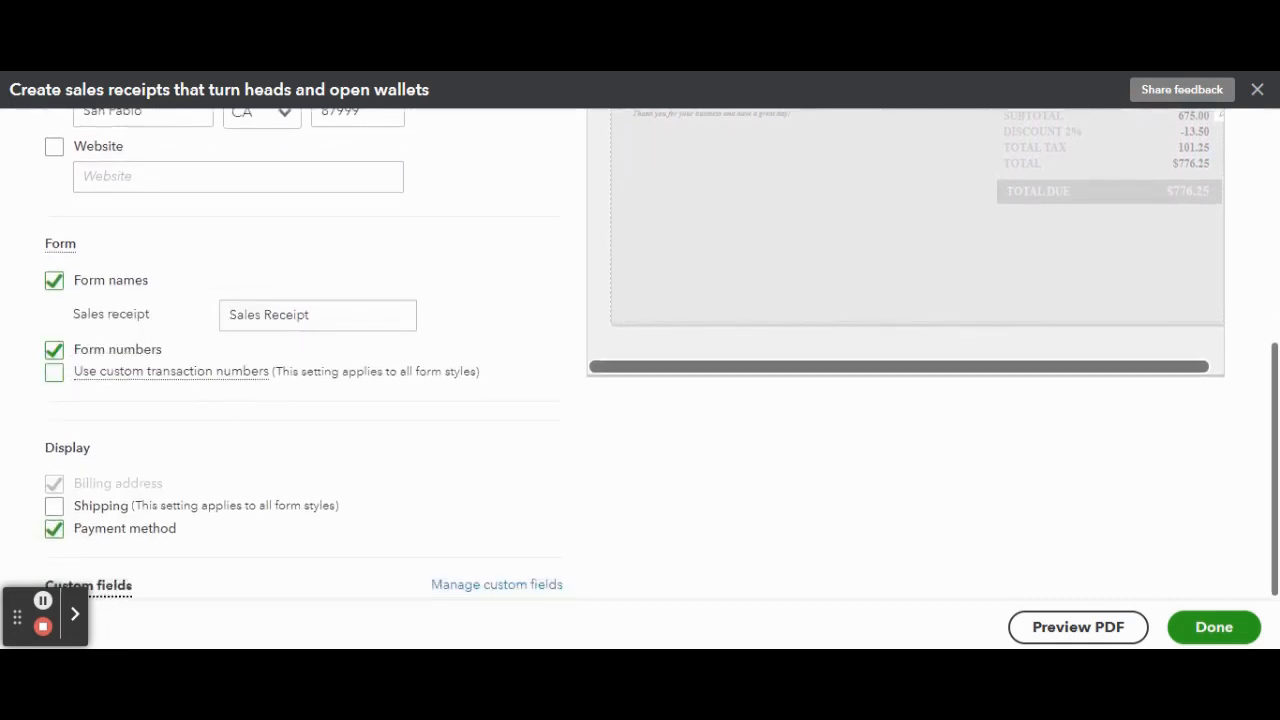
Step: Edit the sales receipt's activity table so that the Product/Service column includes the item description
scroll(709, 451, "up", 6)
left_click(712, 451)
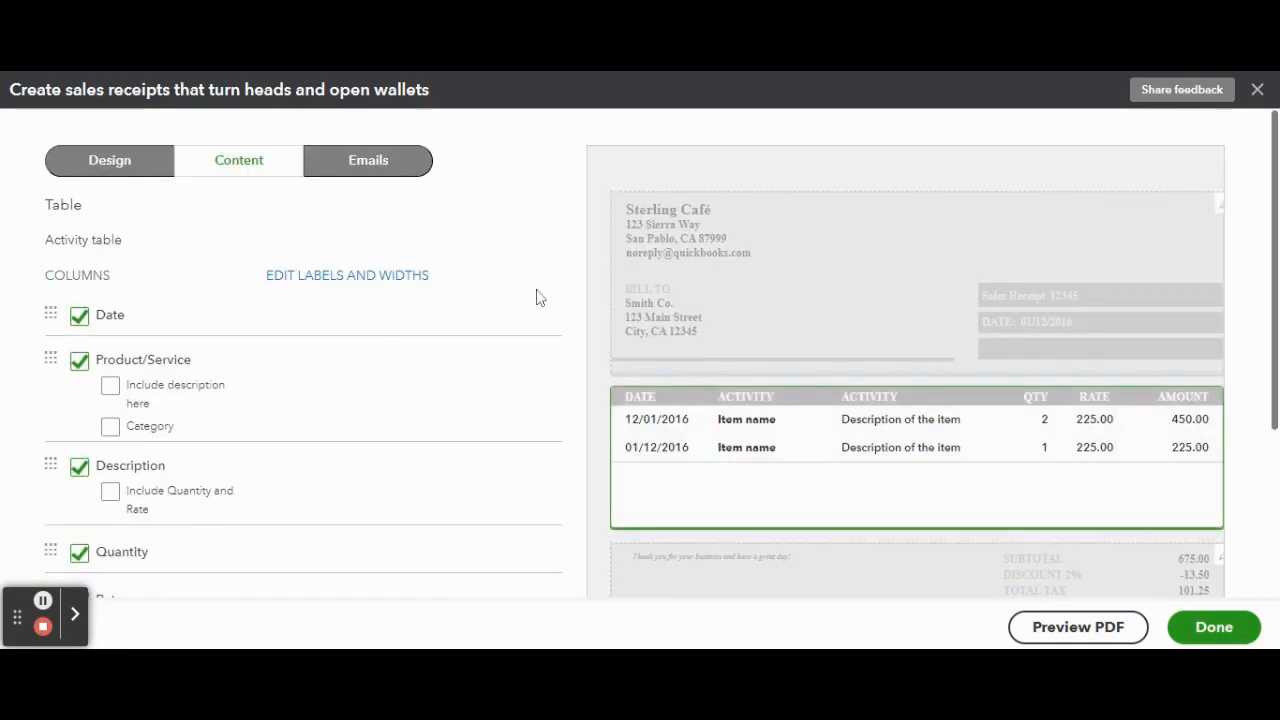
scroll(536, 297, "down", 2)
left_click(110, 283)
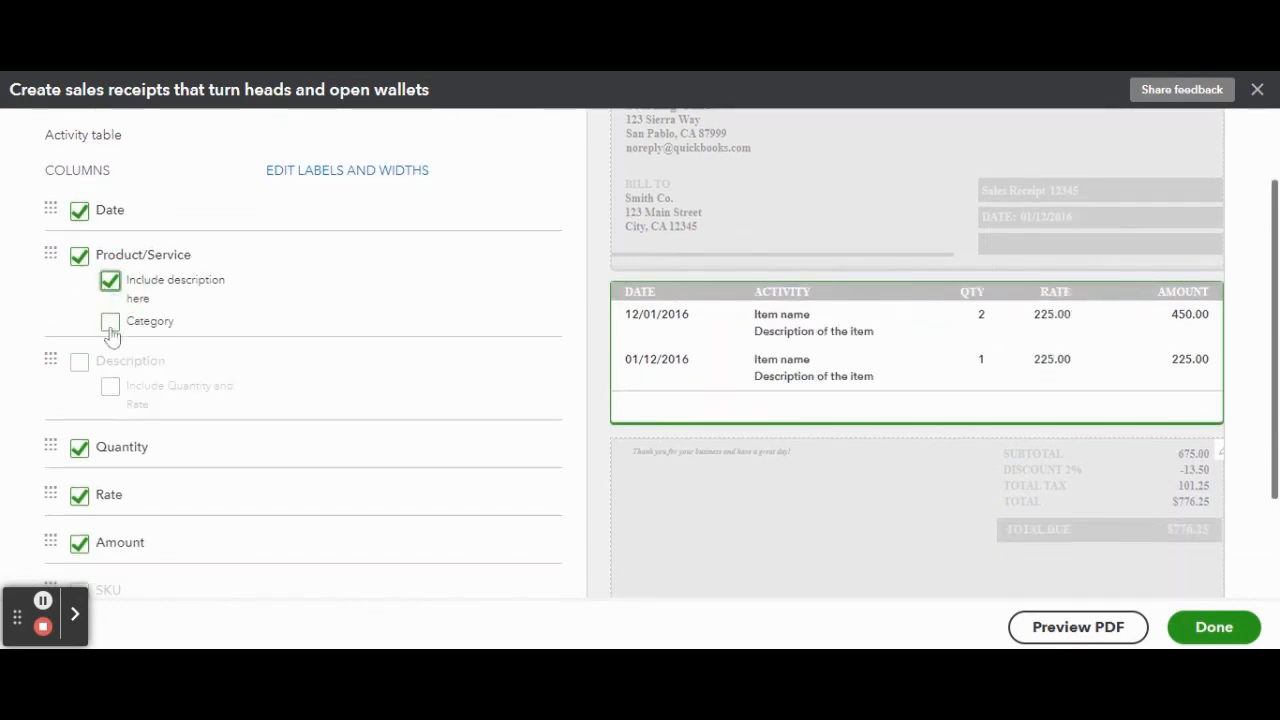
scroll(110, 335, "down", 3)
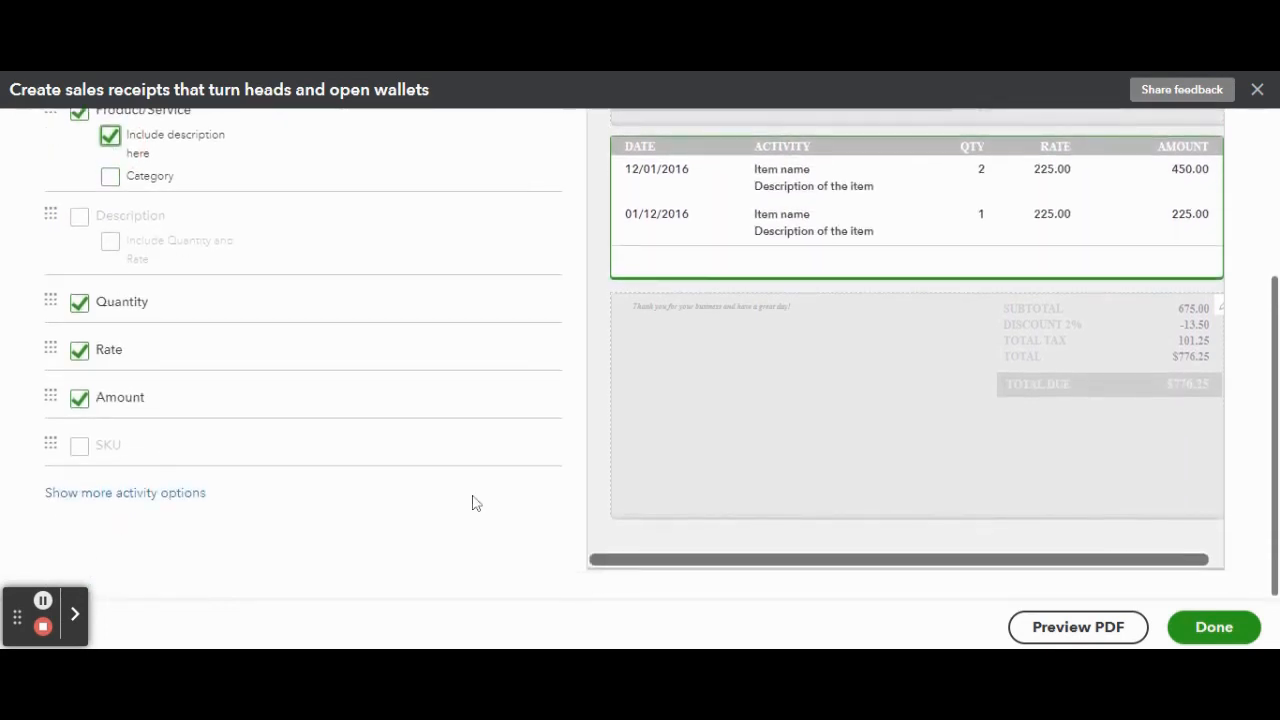
Step: Replace the sales receipt footer's message to customers with "Have a day that shines like Sterling!"
left_click(714, 537)
triple_click(280, 318)
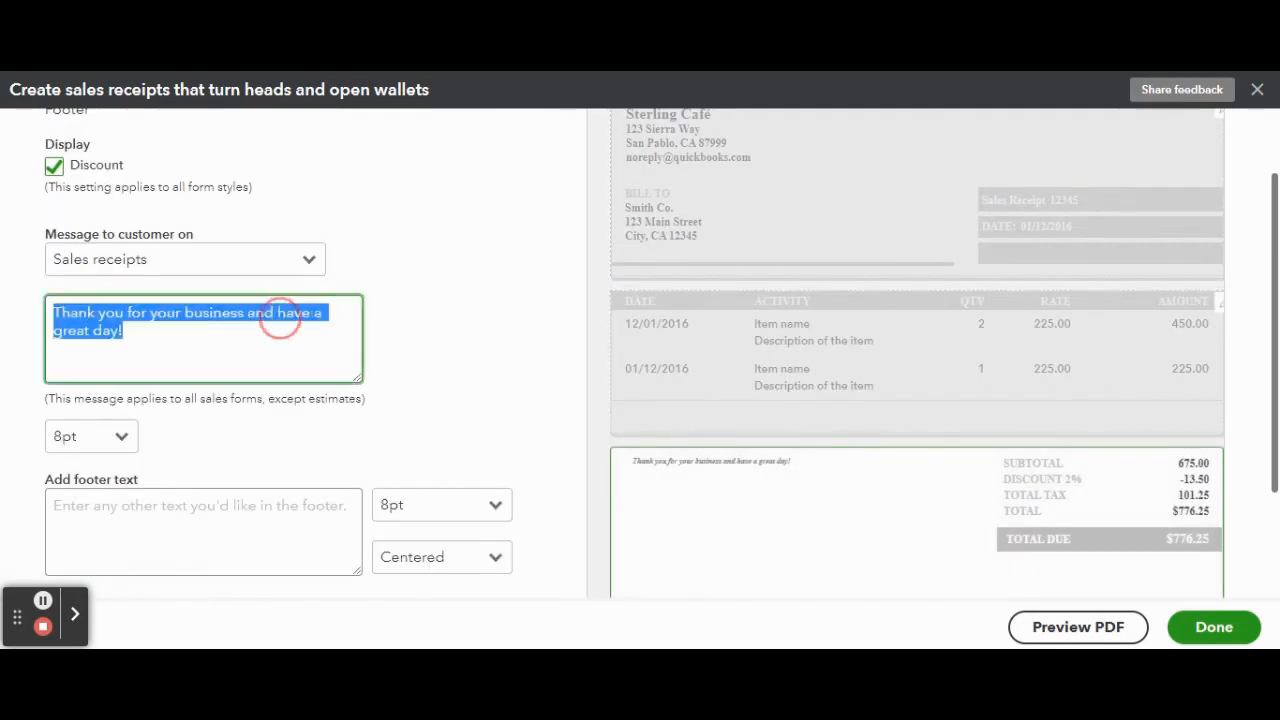
type("Have a")
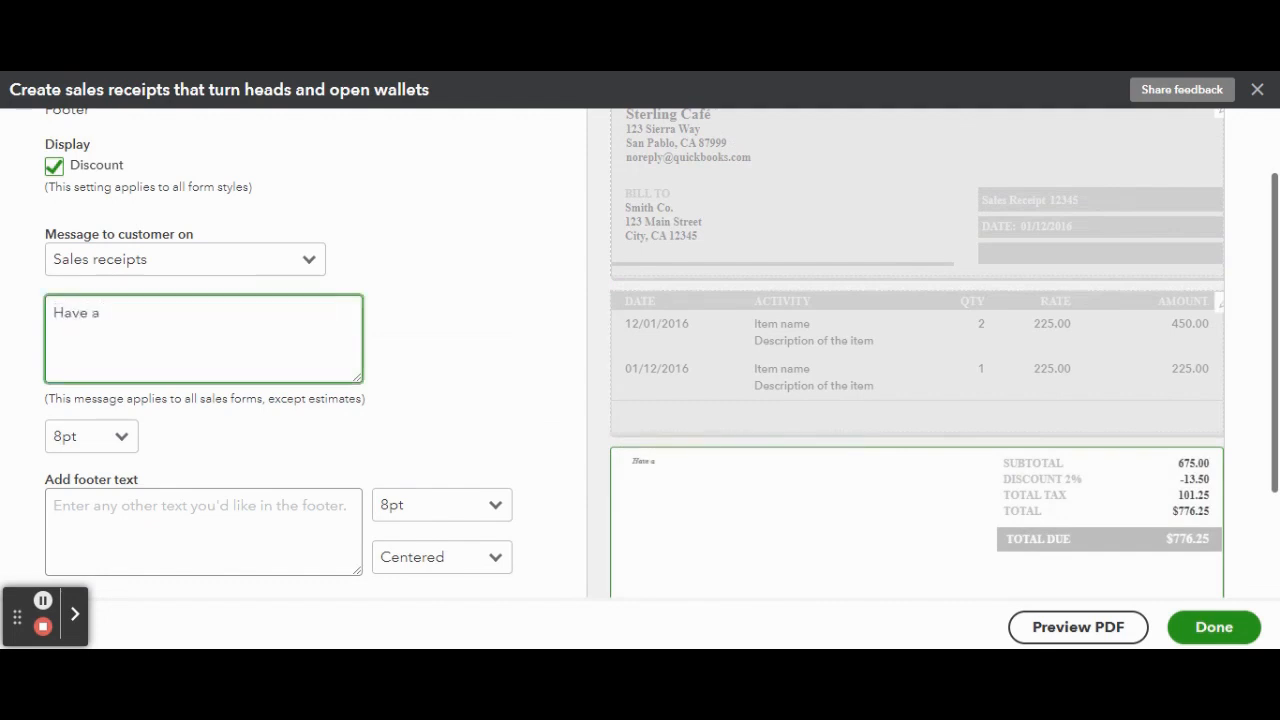
type(" Sterling Shine day!")
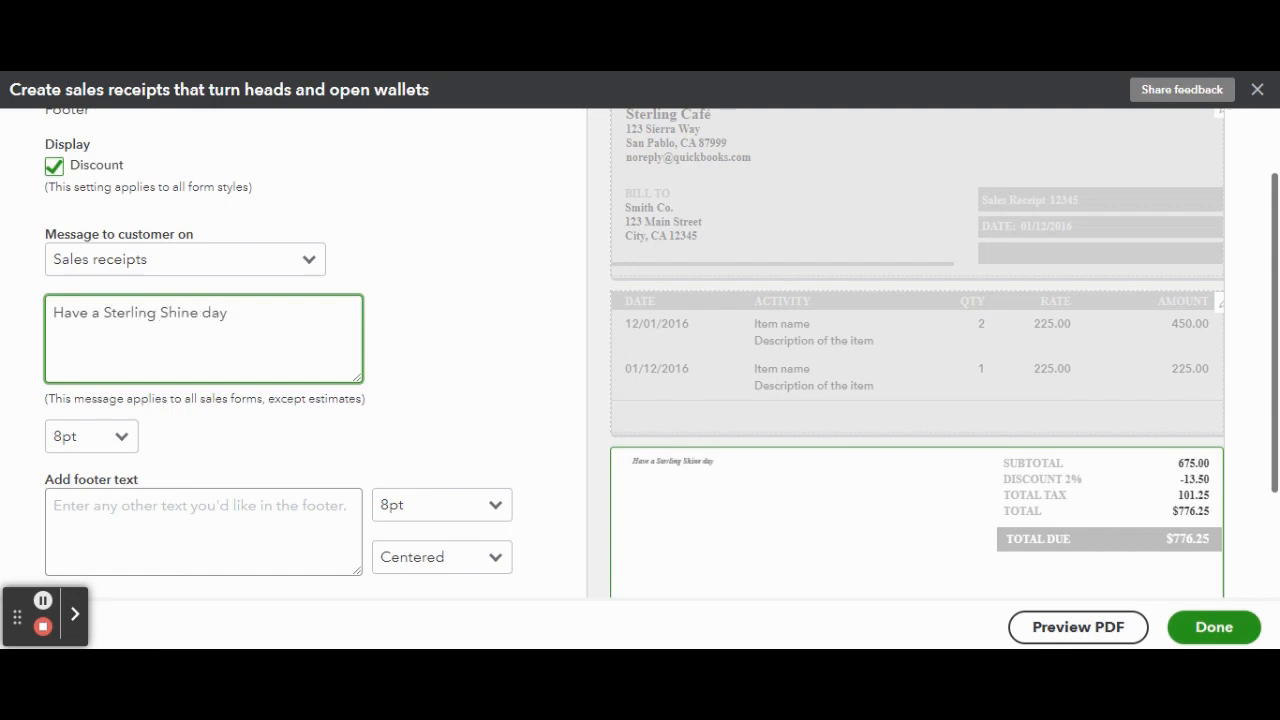
key("BackSpace")
key("BackSpace")
key("BackSpace")
key("BackSpace")
key("BackSpace")
key("BackSpace")
key("BackSpace")
key("BackSpace")
key("BackSpace")
key("BackSpace")
key("BackSpace")
key("BackSpace")
key("BackSpace")
key("BackSpace")
key("BackSpace")
key("BackSpace")
key("BackSpace")
key("BackSpace")
key("BackSpace")
type("day that shines")
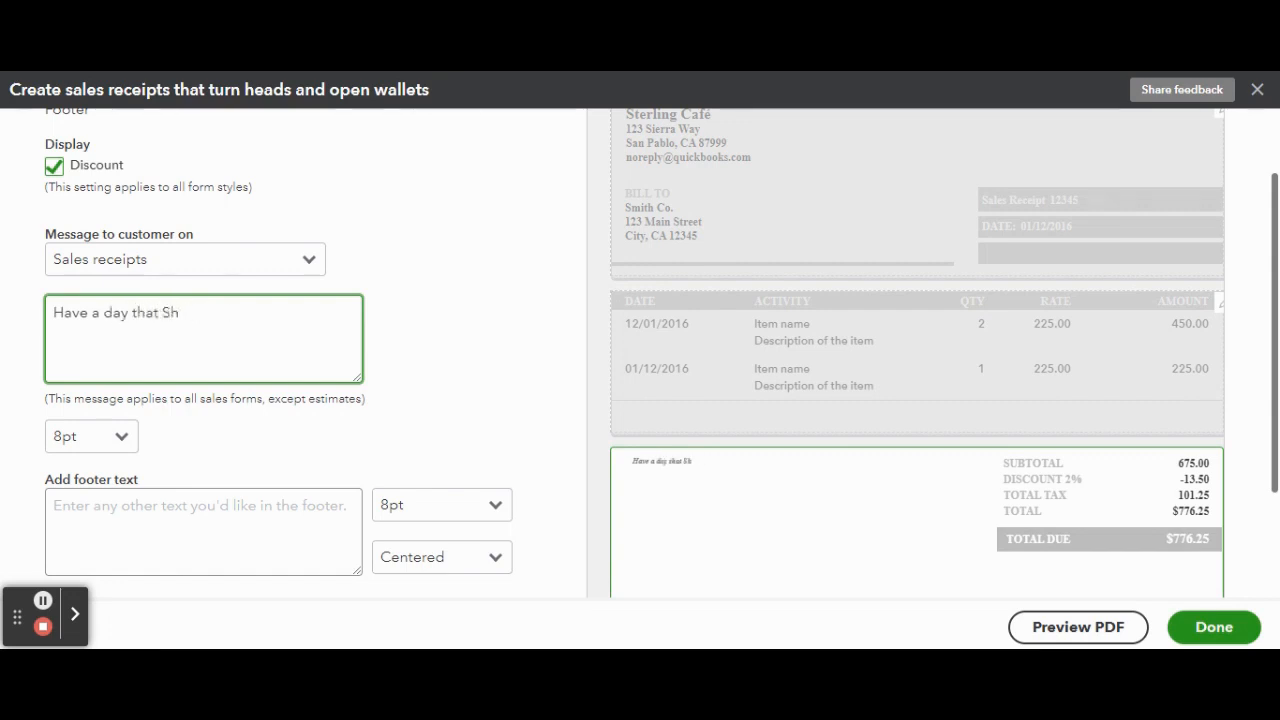
type(" like Sterling!")
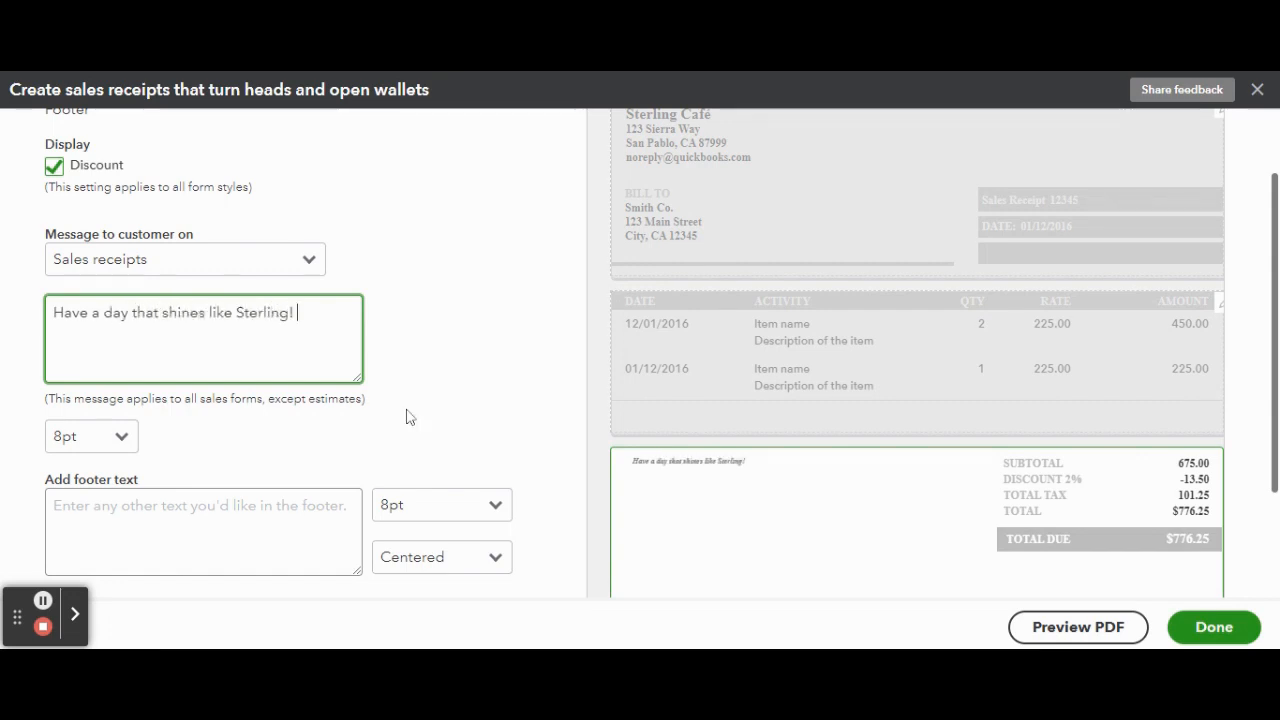
left_click(504, 419)
scroll(504, 419, "down", 2)
scroll(504, 419, "up", 3)
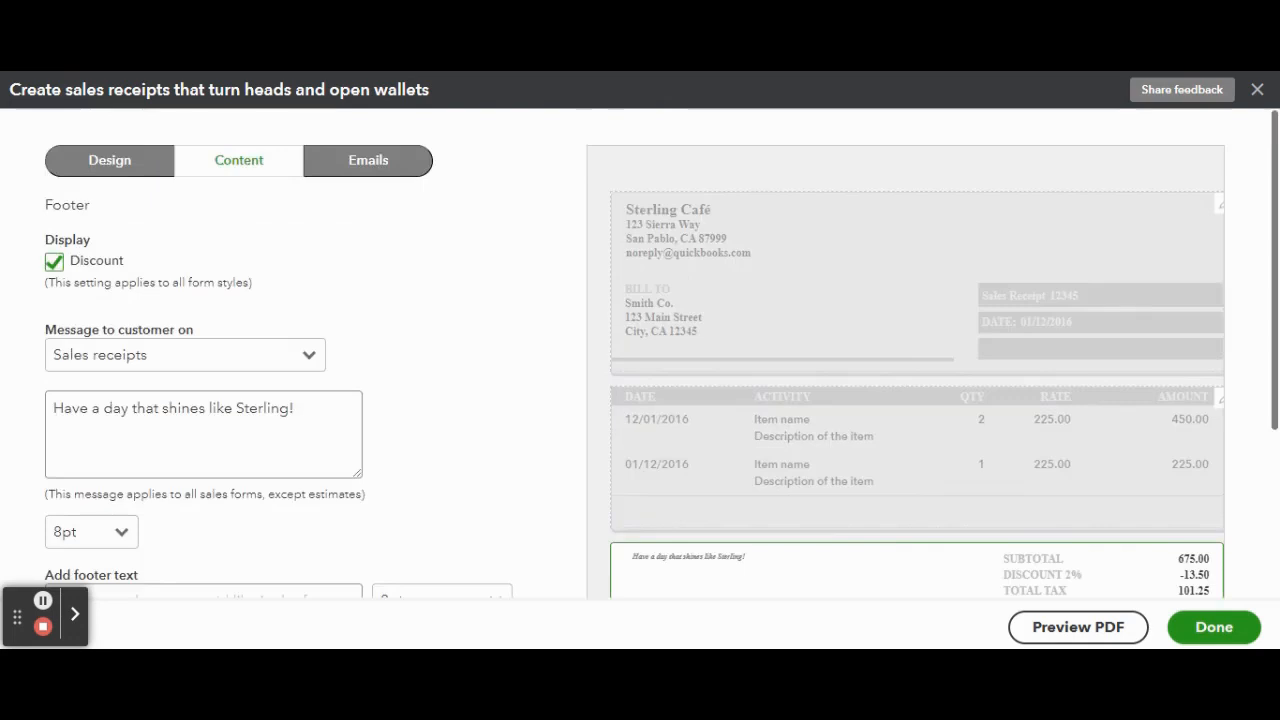
Step: Set the sales receipt to appear in emails with full details, and save the customized form
left_click(385, 162)
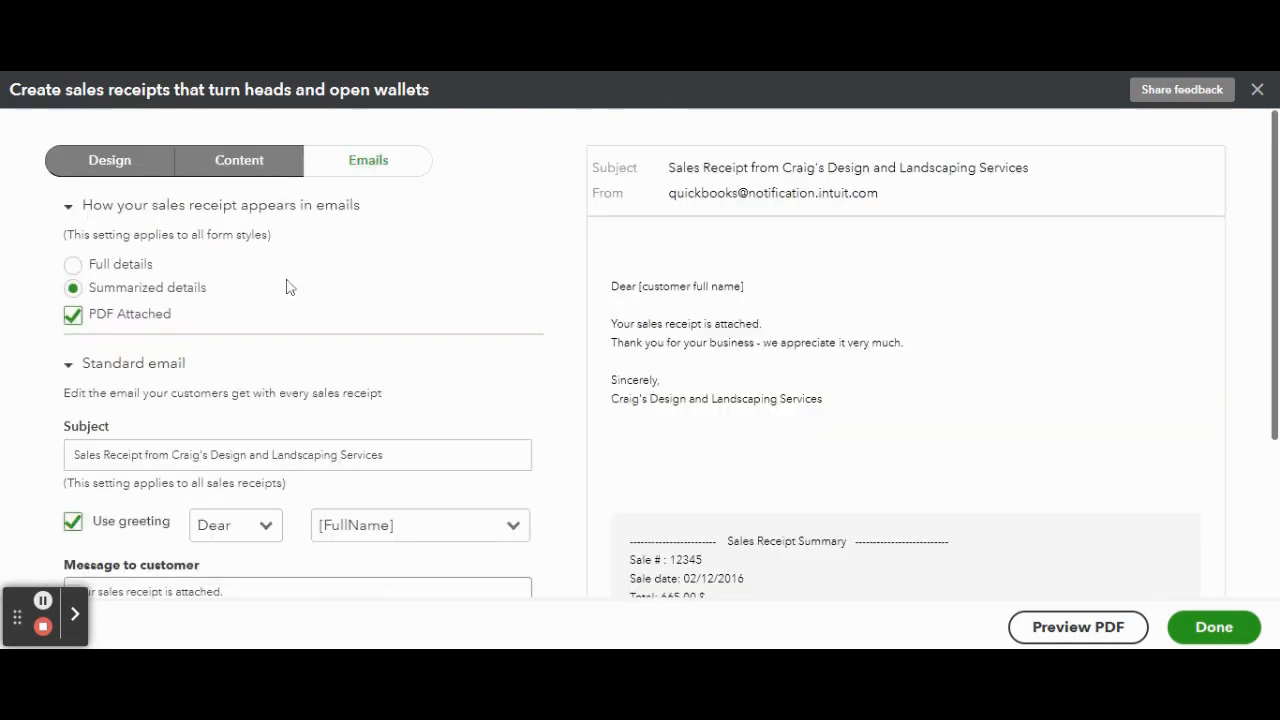
left_click(72, 265)
scroll(792, 340, "down", 3)
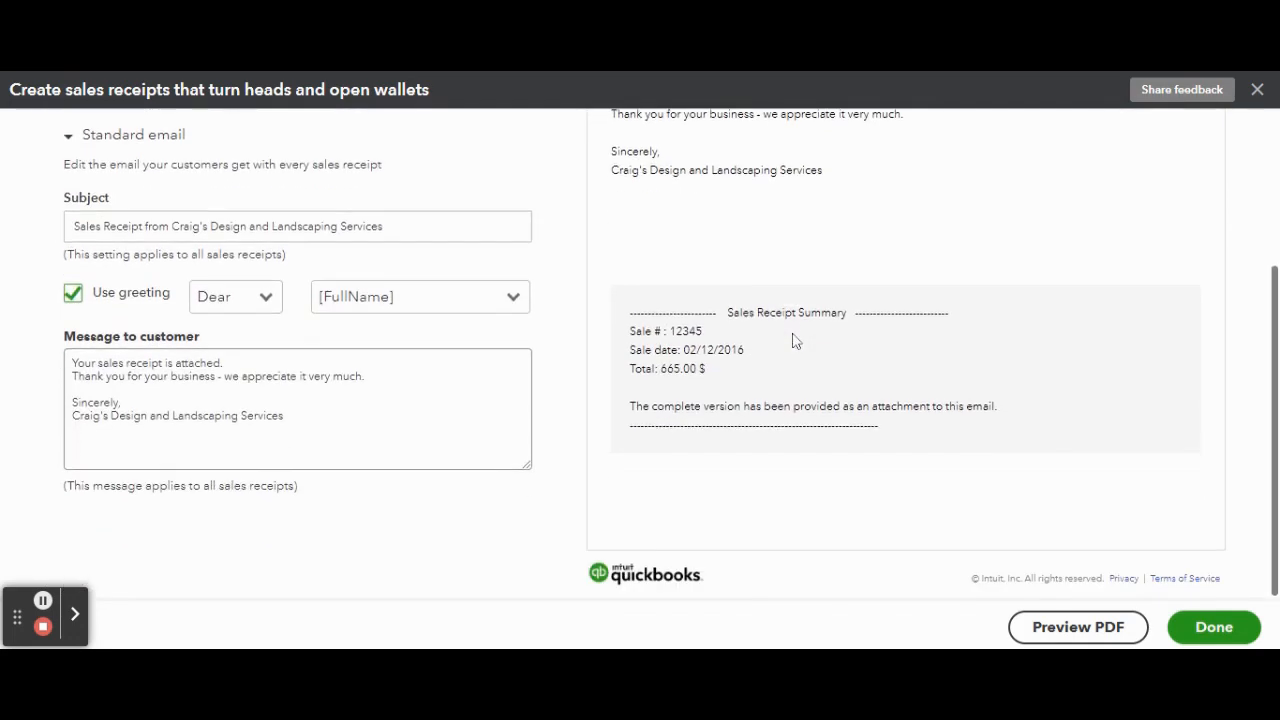
scroll(551, 337, "up", 3)
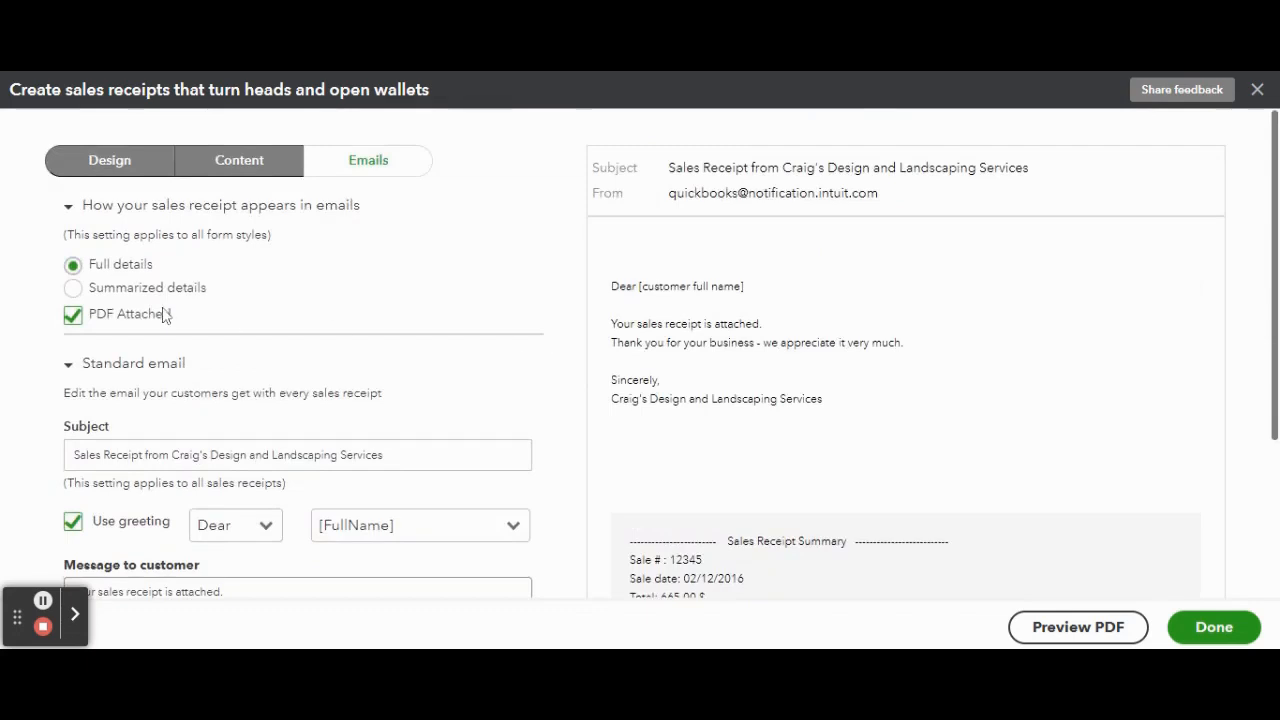
scroll(500, 327, "down", 3)
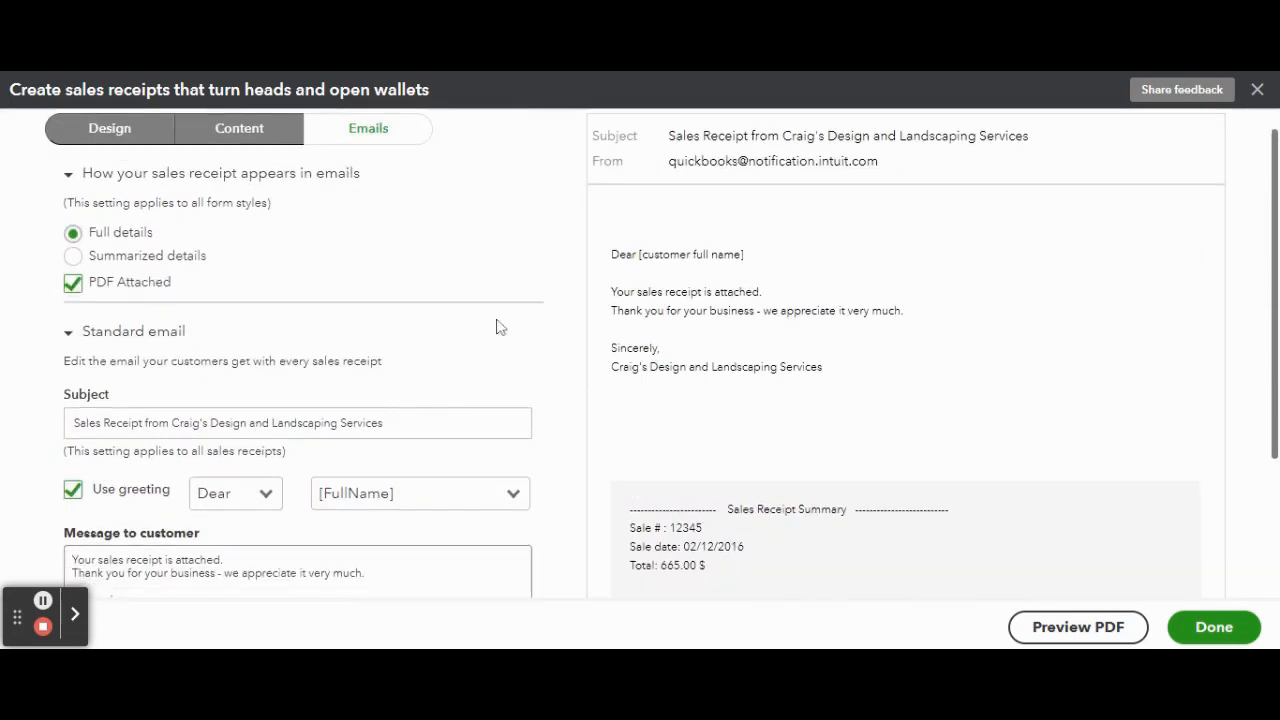
scroll(500, 325, "down", 2)
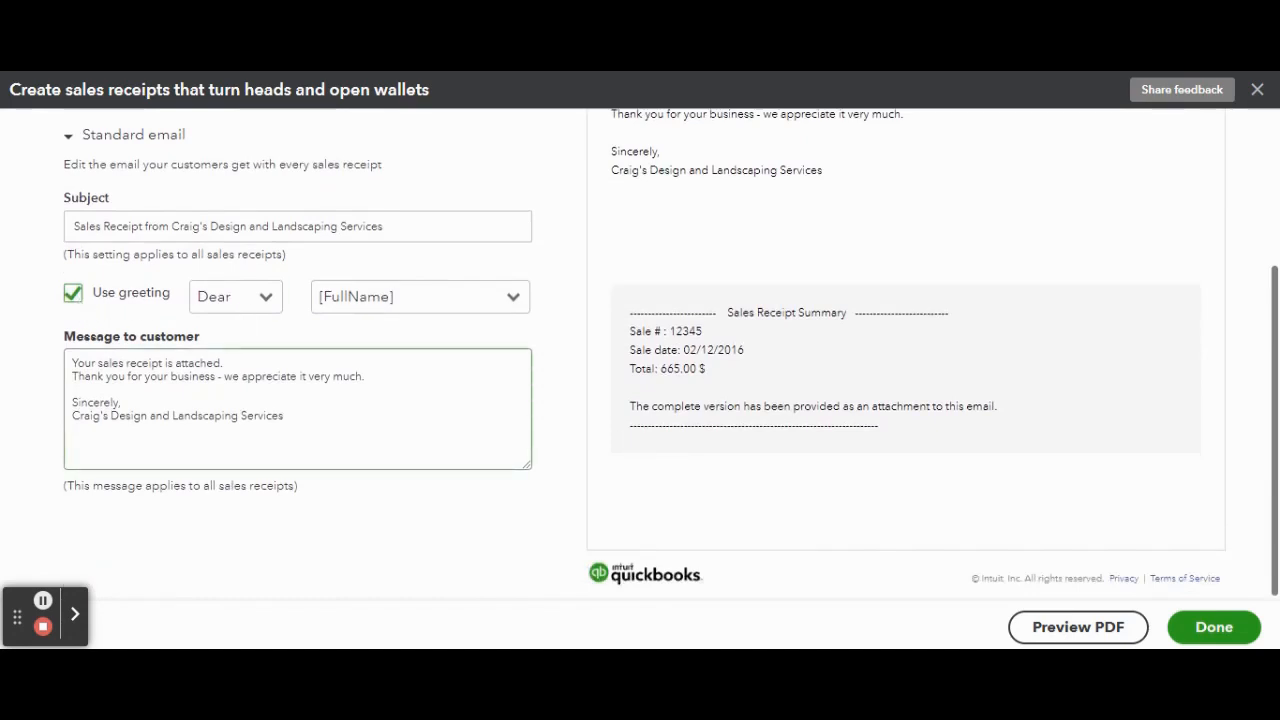
scroll(880, 529, "up", 2)
scroll(1104, 586, "up", 3)
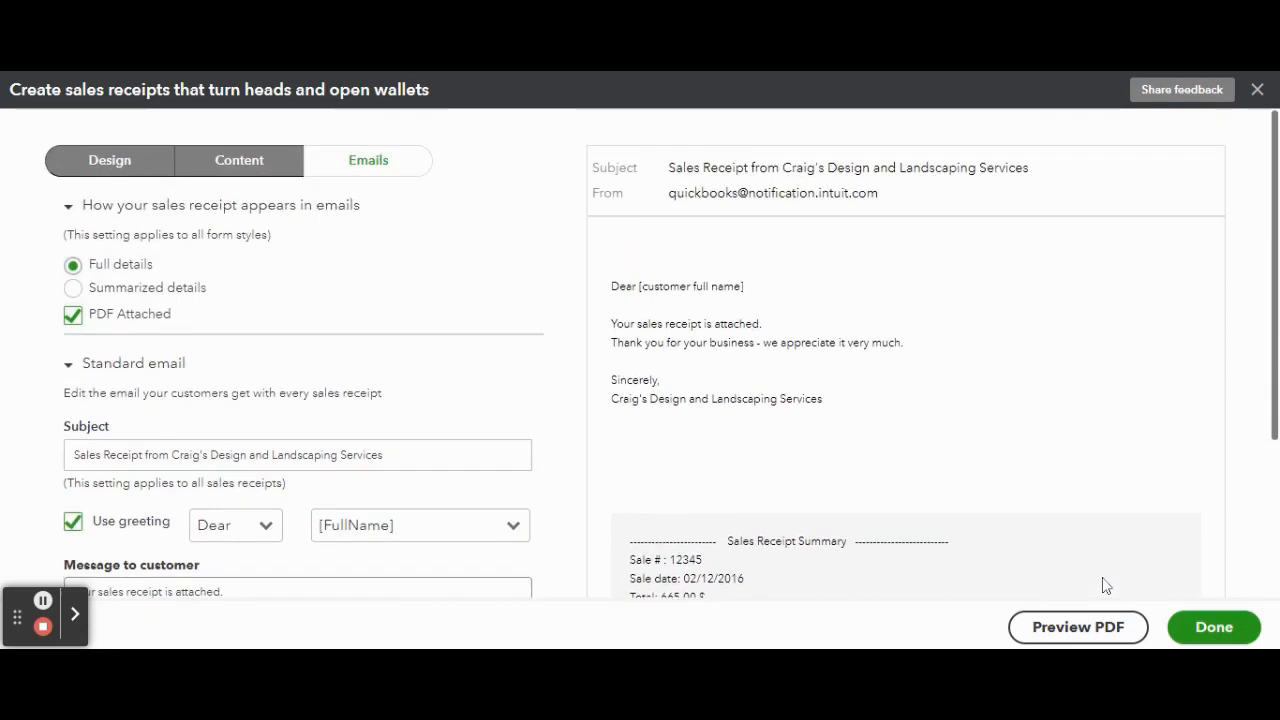
left_click(1195, 631)
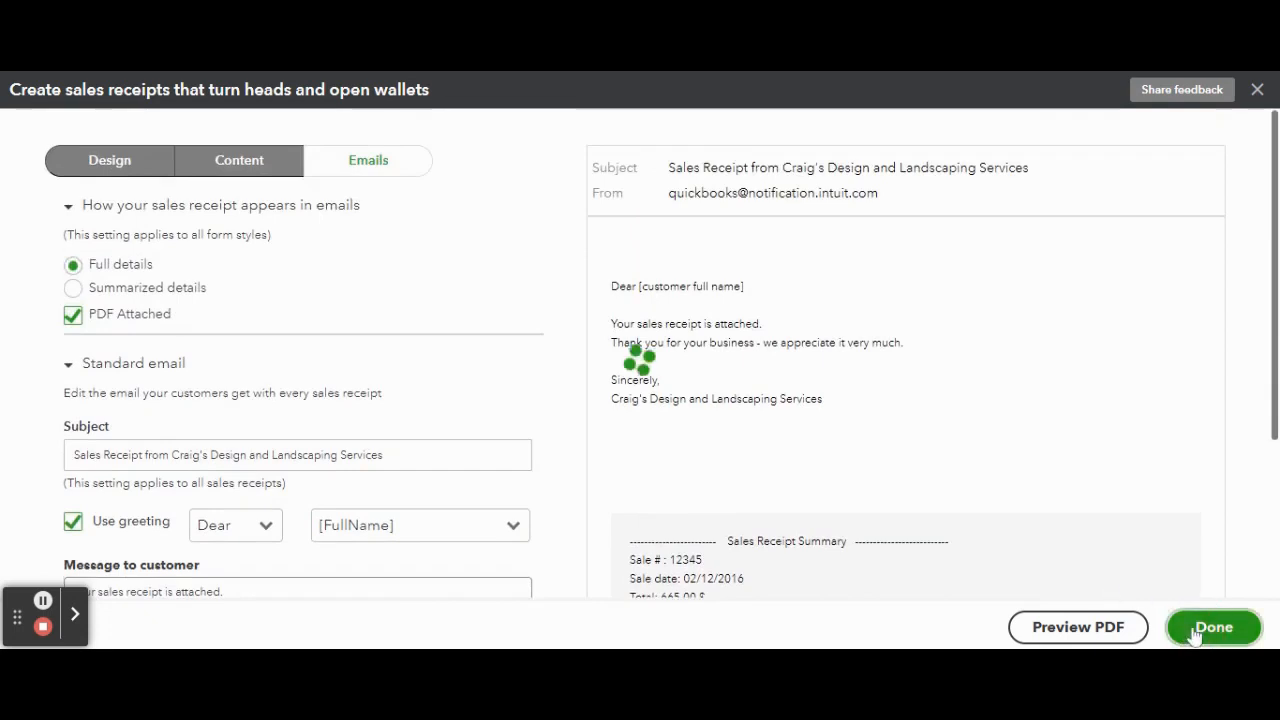